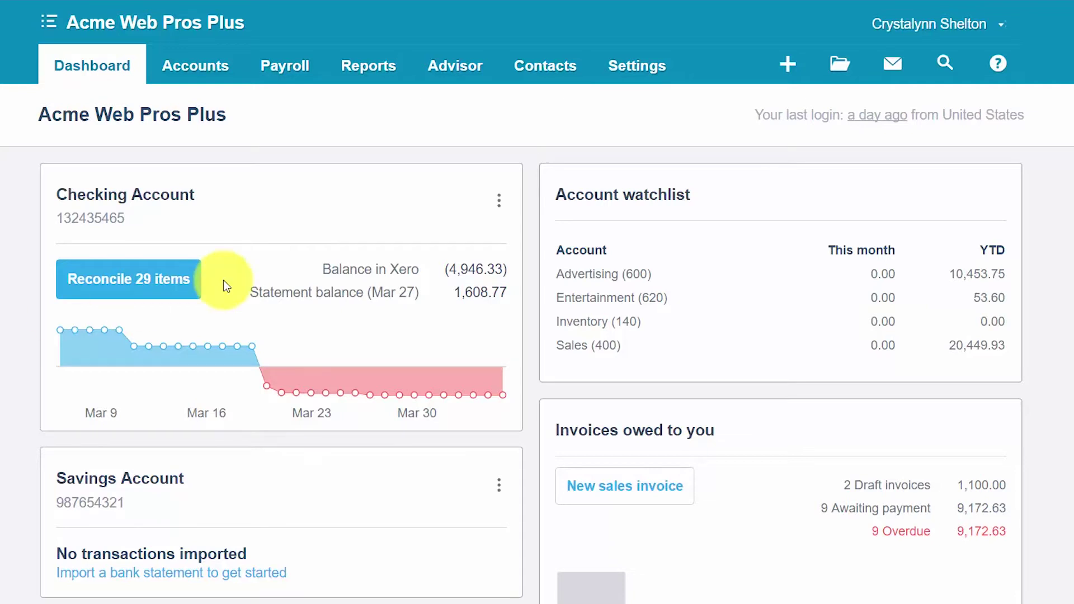
Step: Open the organization's Tax Rates settings from the general settings
click(630, 70)
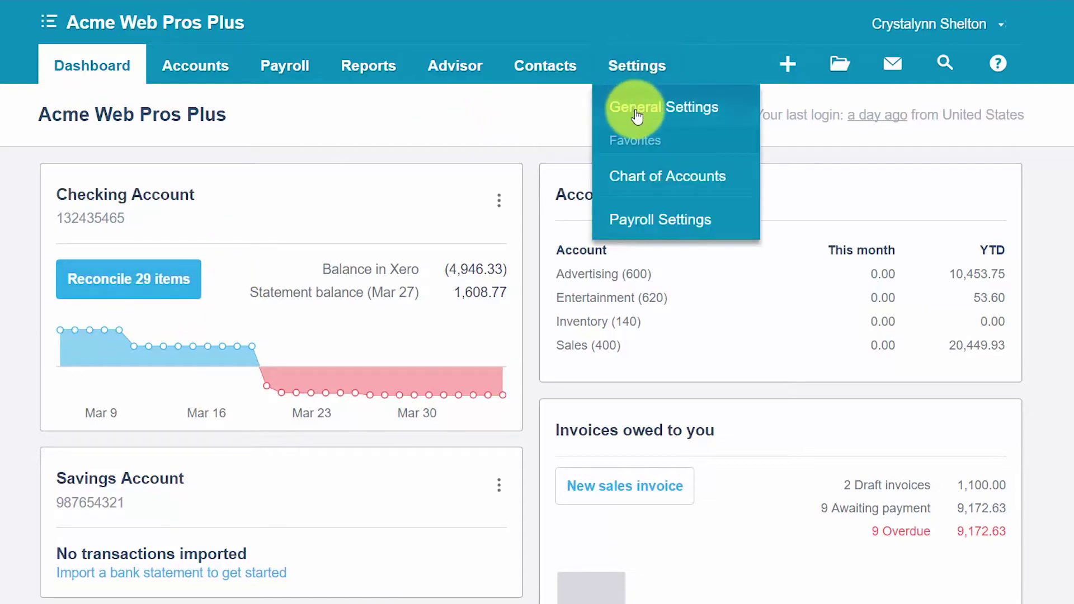
click(635, 111)
scroll(449, 404, down, 3)
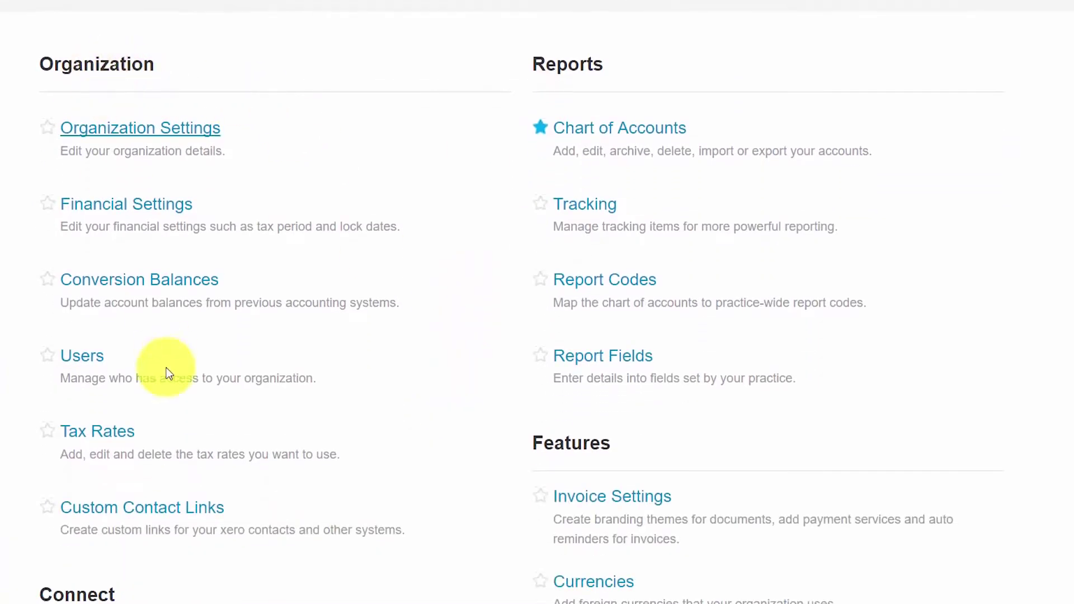
click(87, 435)
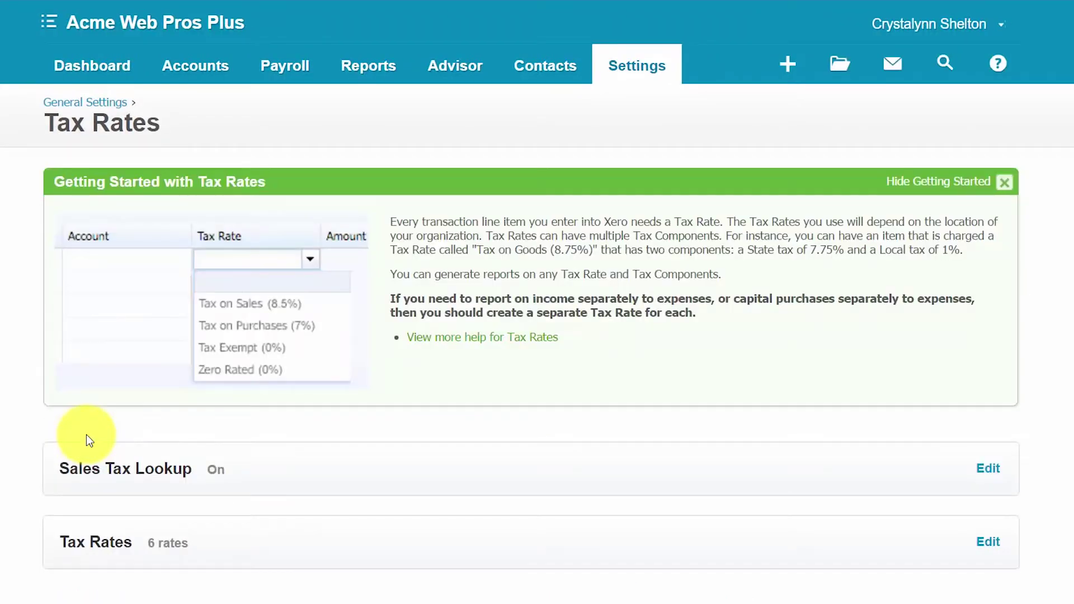
scroll(380, 450, down, 2)
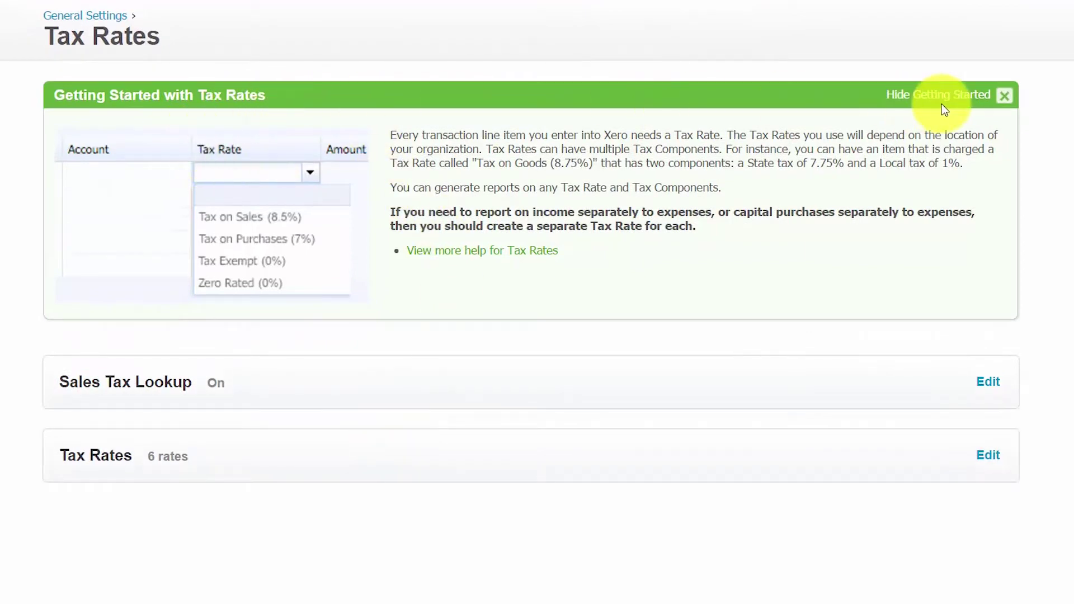
Step: Hide the Getting Started guide and expand the Tax Rates list for editing
click(1004, 104)
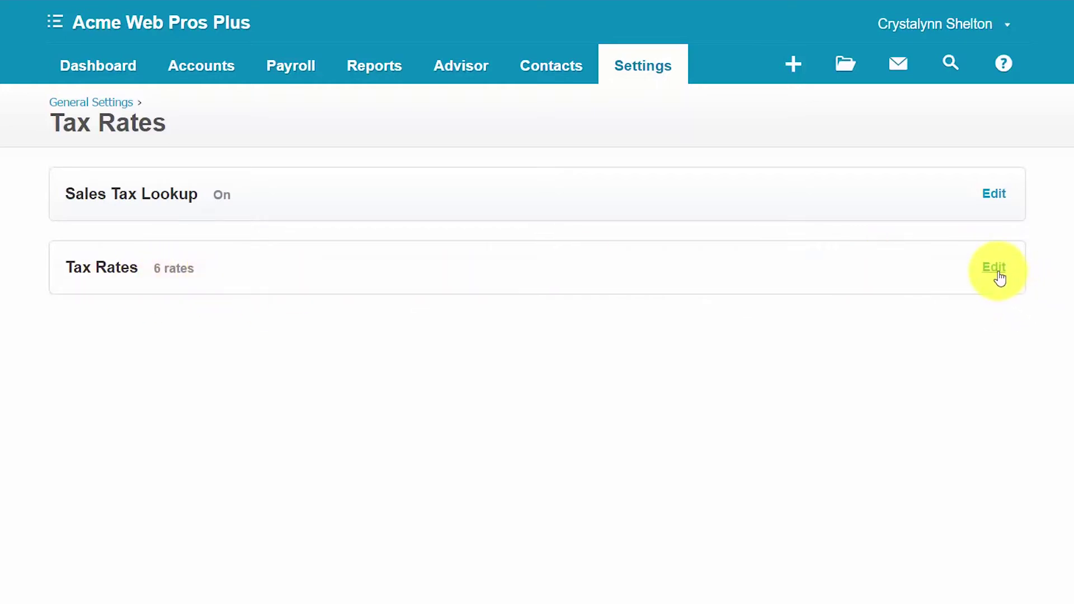
click(1000, 278)
scroll(695, 328, down, 3)
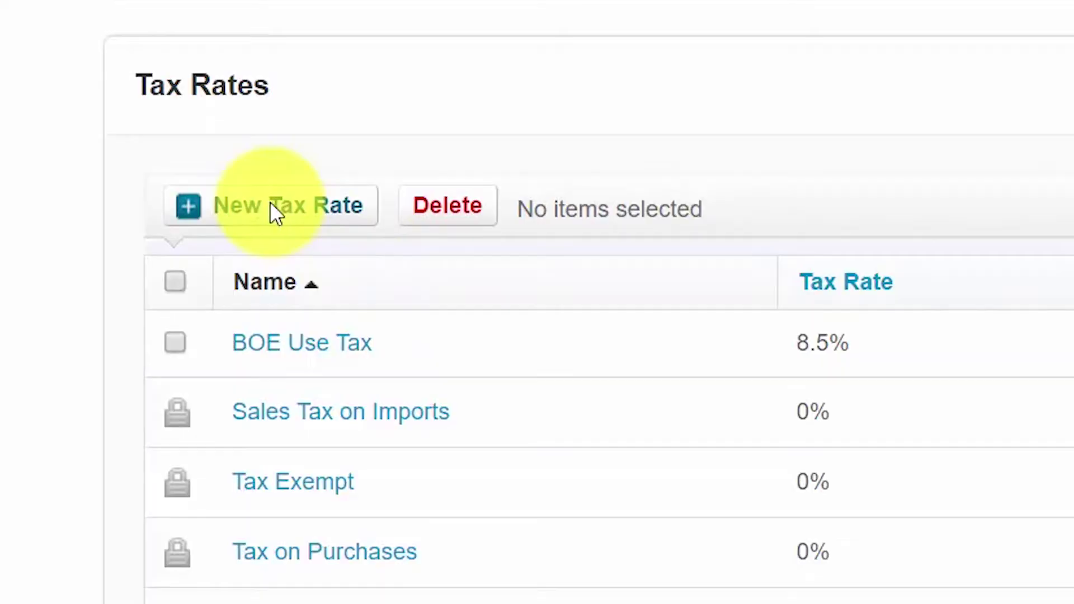
Step: Start a new tax rate with the display name "Orange County Sales Tax"
click(274, 216)
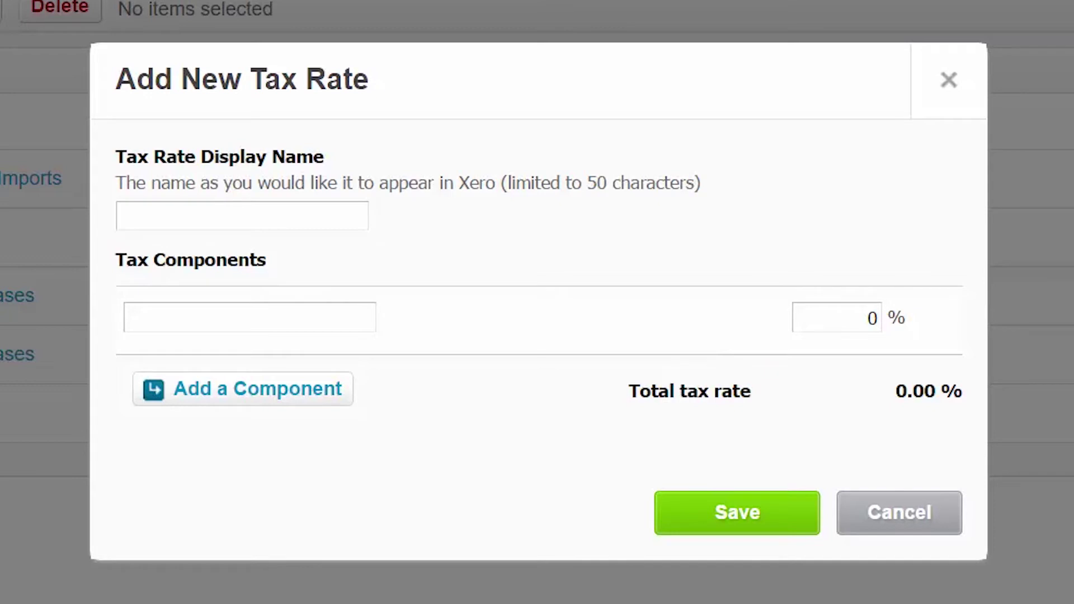
click(227, 222)
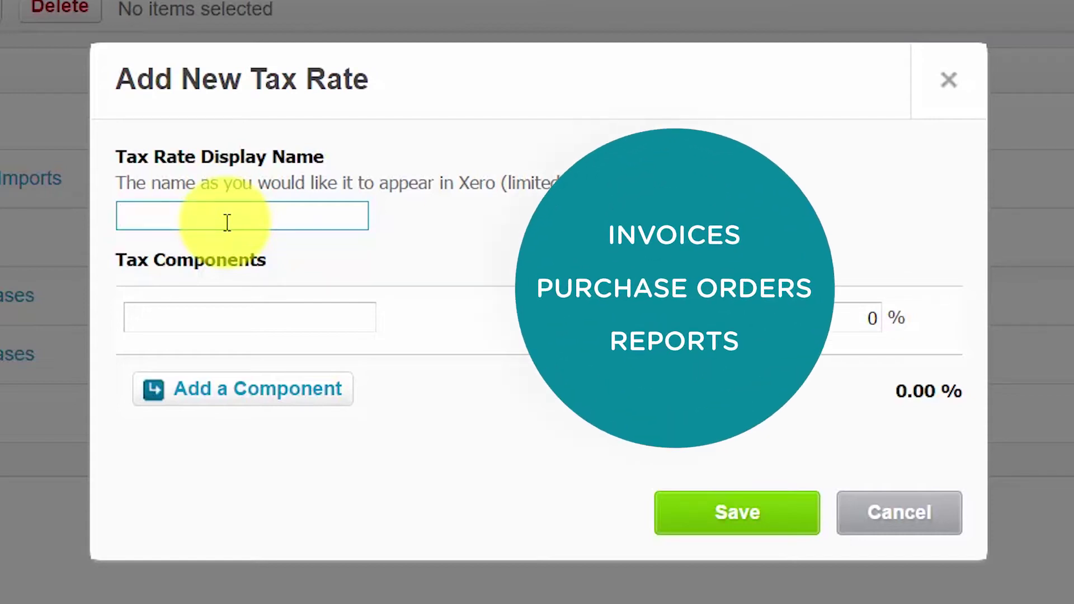
text(Orange Co)
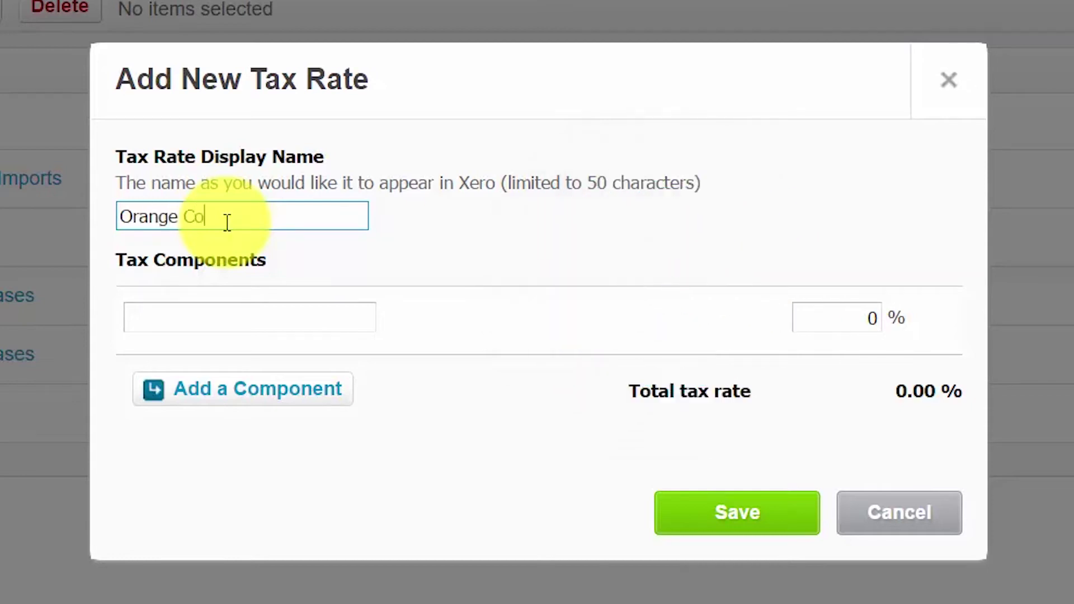
text(unty Sales Tax)
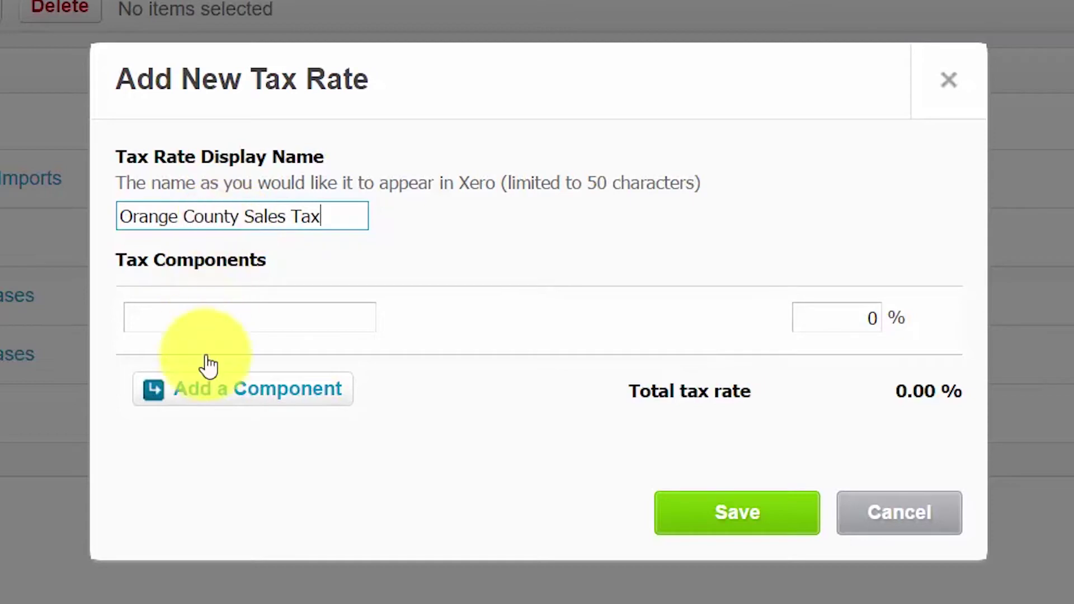
Step: Enter "City Tax" as the first tax component with a rate of 7%
click(228, 317)
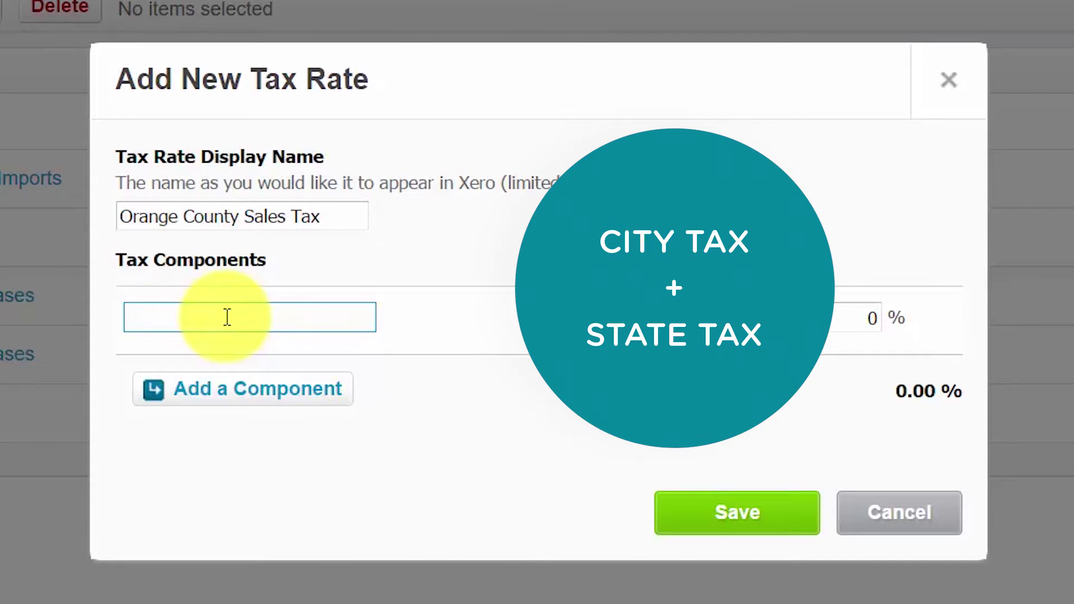
text(City Tax)
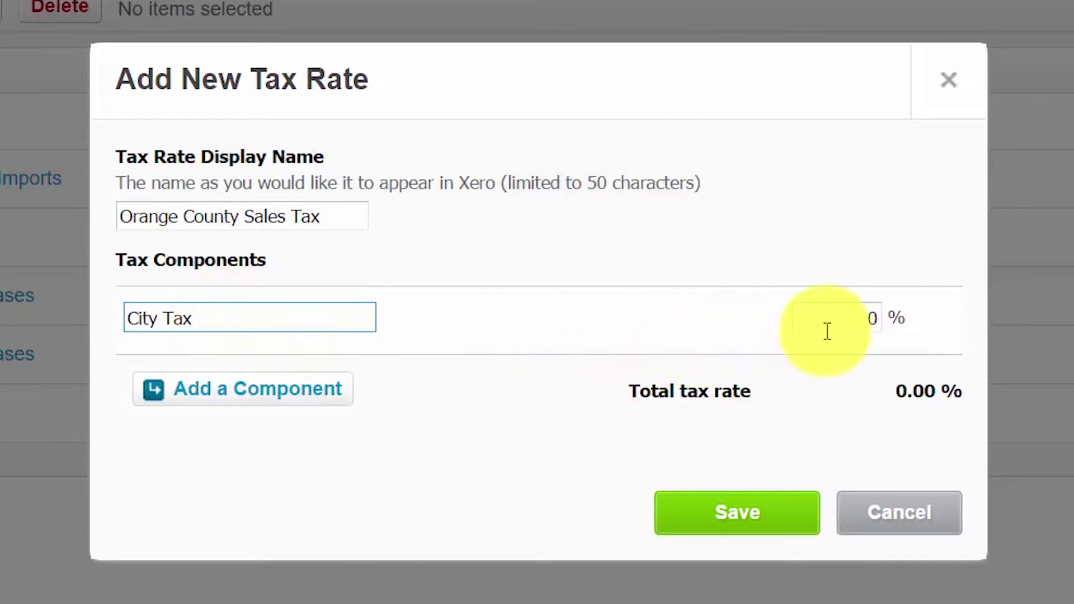
click(806, 318)
text(7)
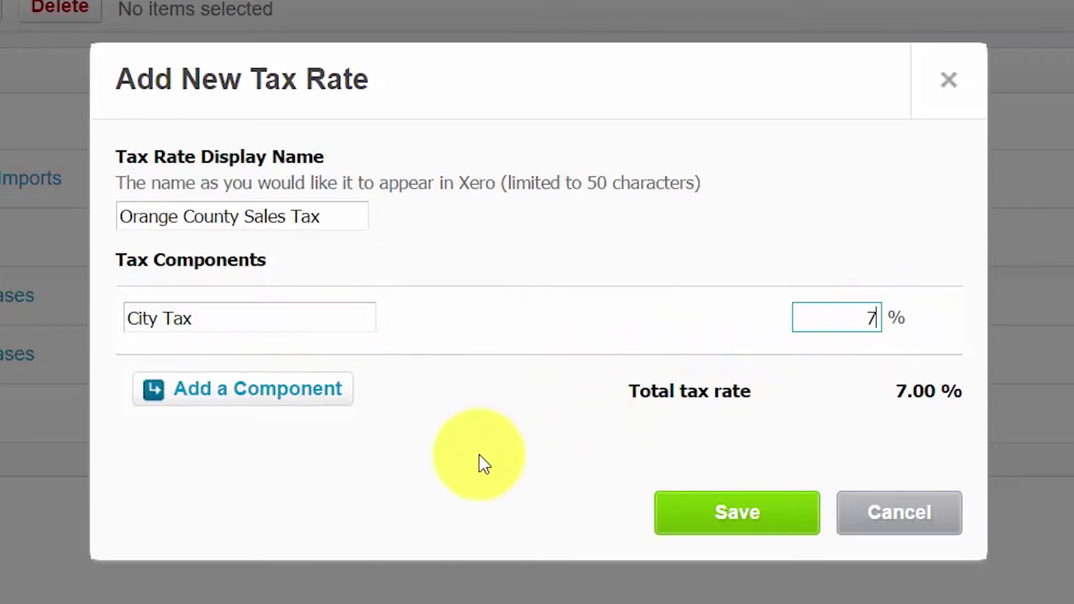
Step: Add a second component named "State Tax" at 2% and save the new tax rate
click(316, 398)
click(289, 187)
text(State Tax)
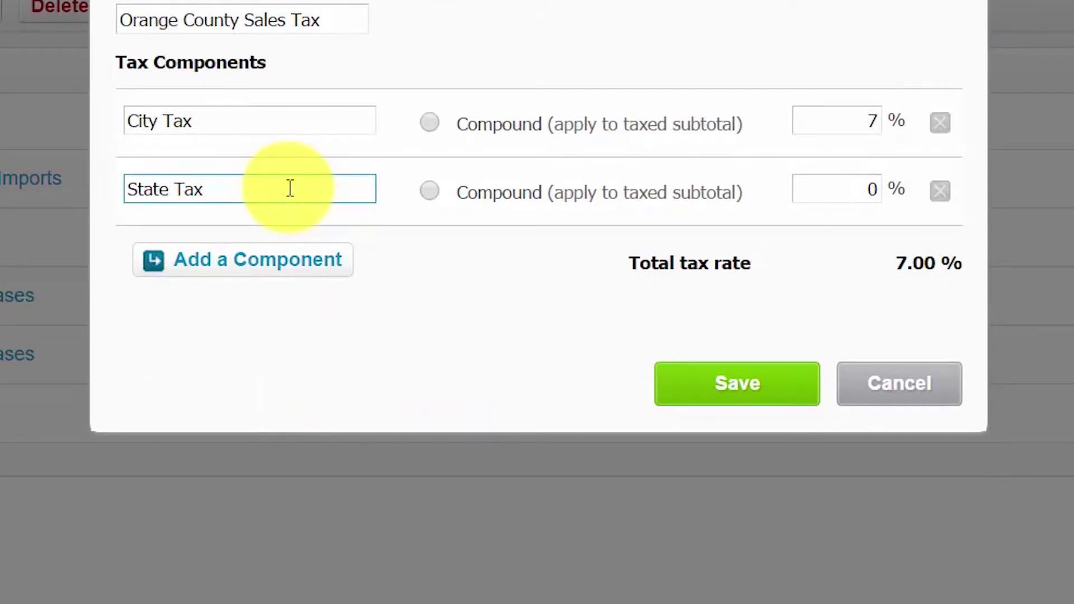
click(872, 190)
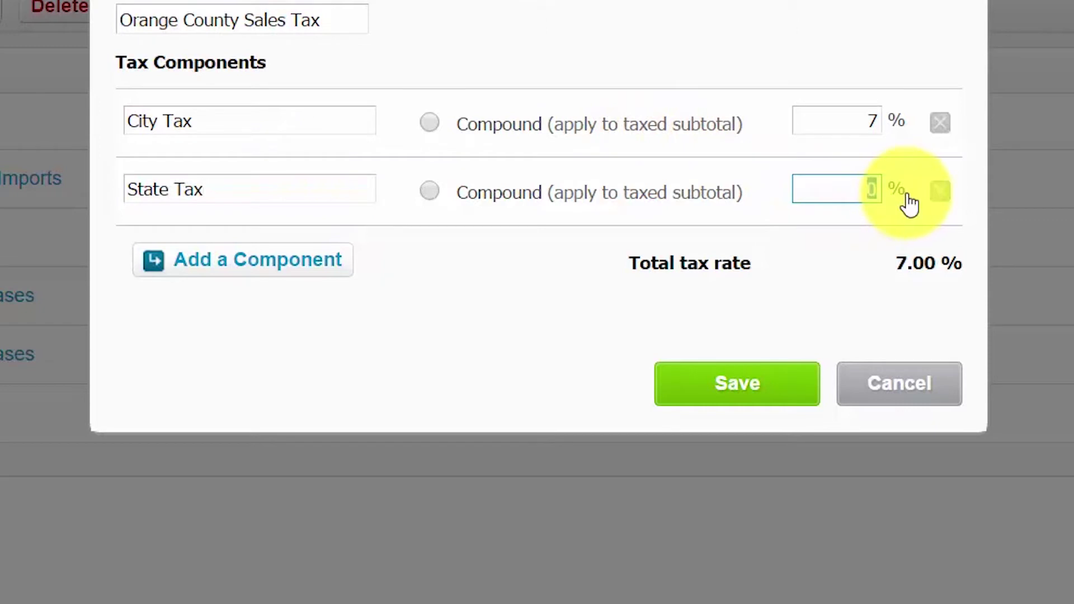
text(2)
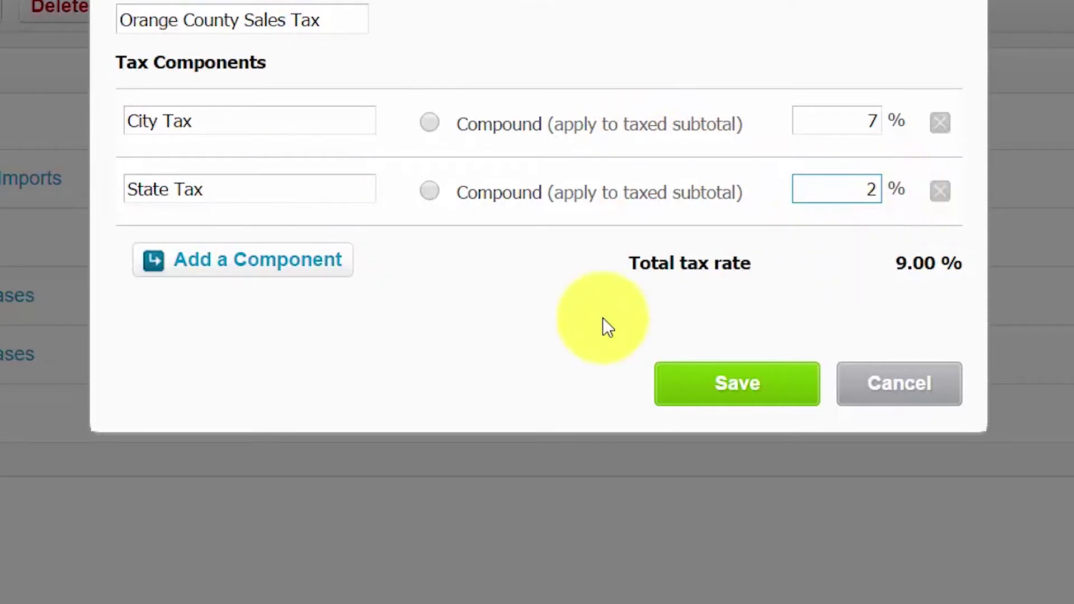
click(451, 323)
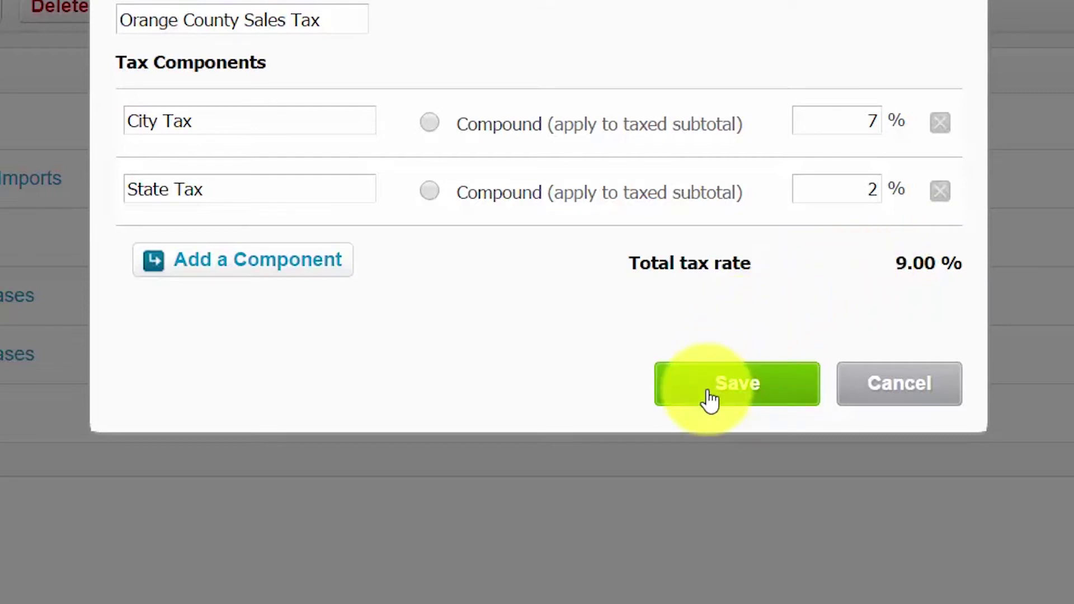
click(710, 398)
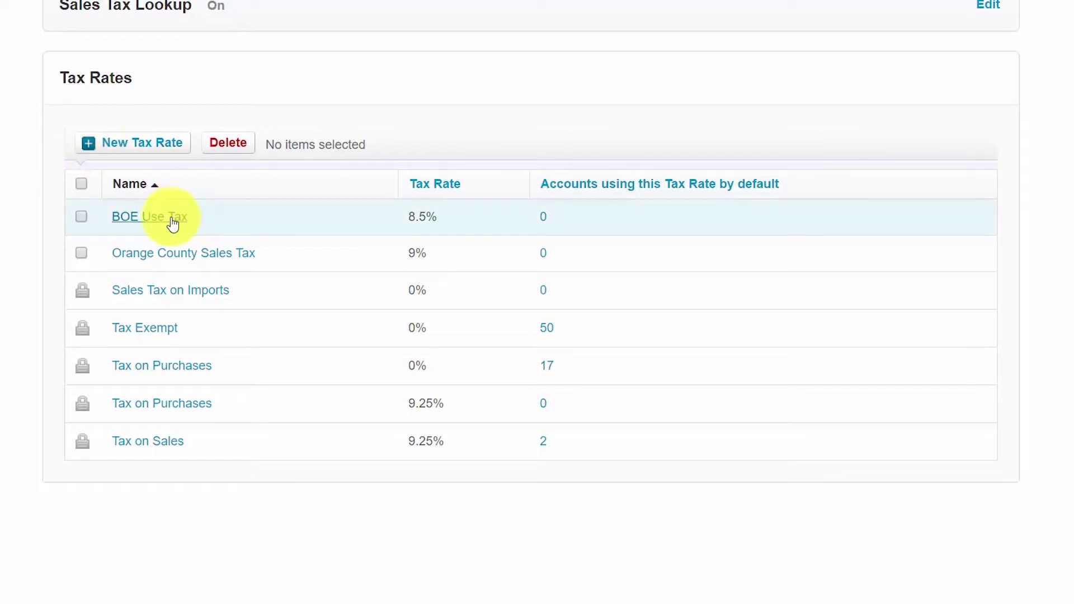
Step: Review the Orange County Sales Tax components, save the rate without edits, and leave the rate unselected in the list
click(151, 257)
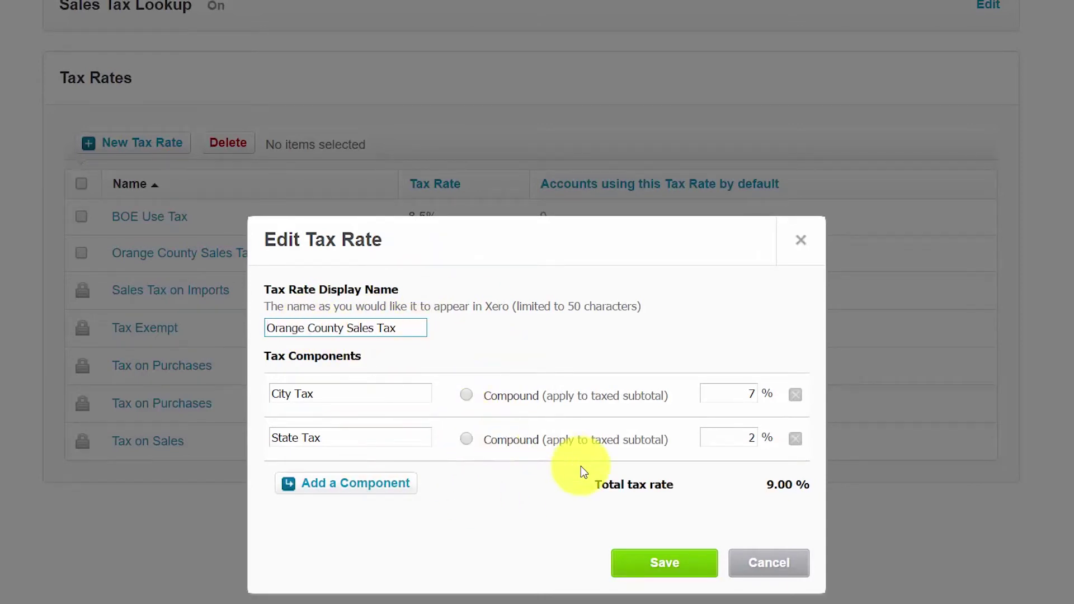
click(693, 572)
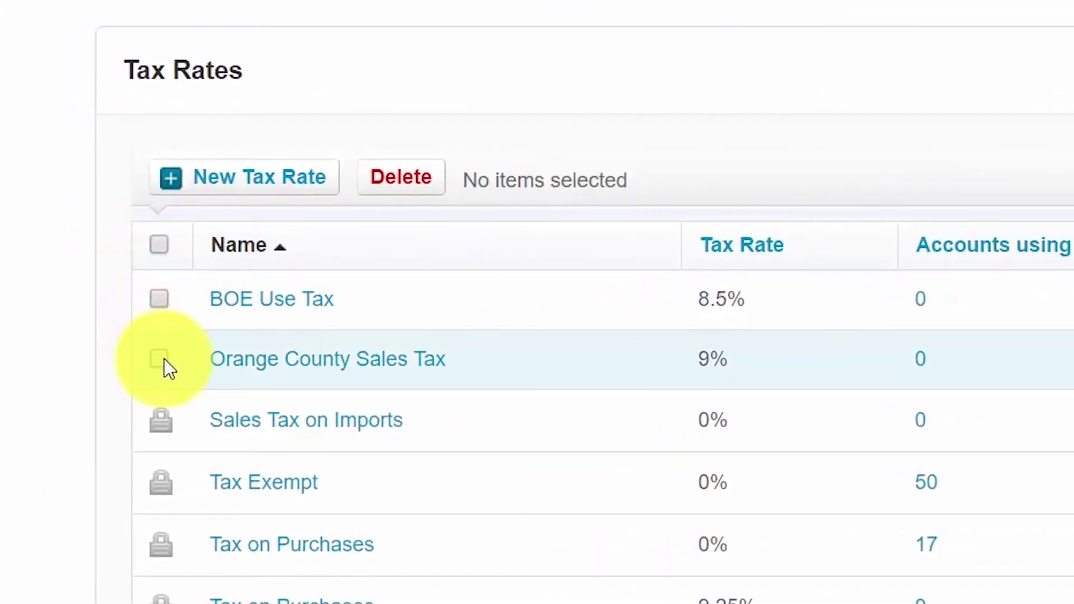
click(163, 359)
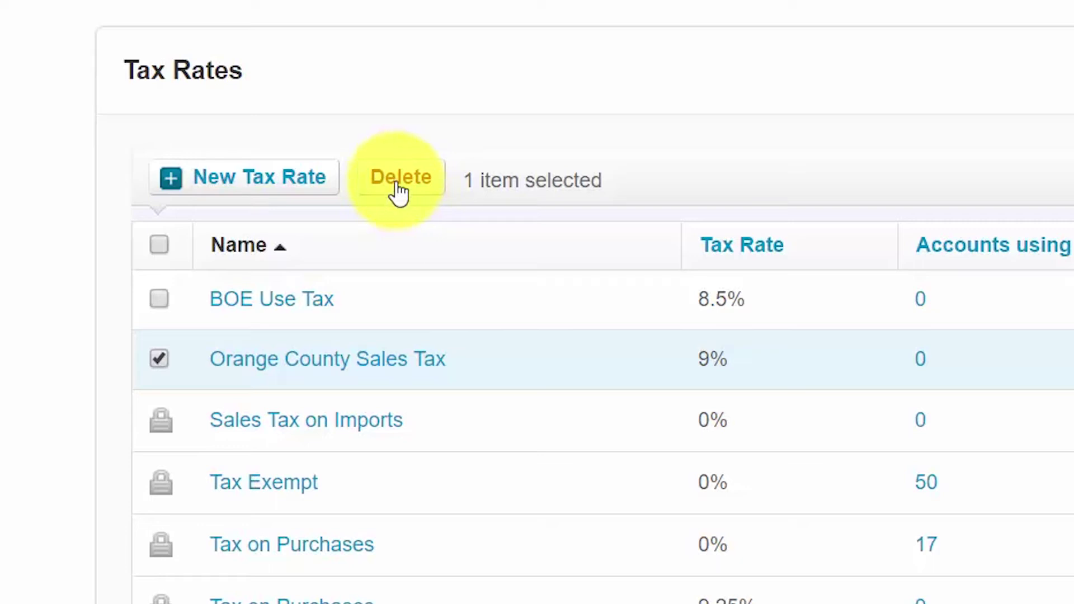
click(159, 360)
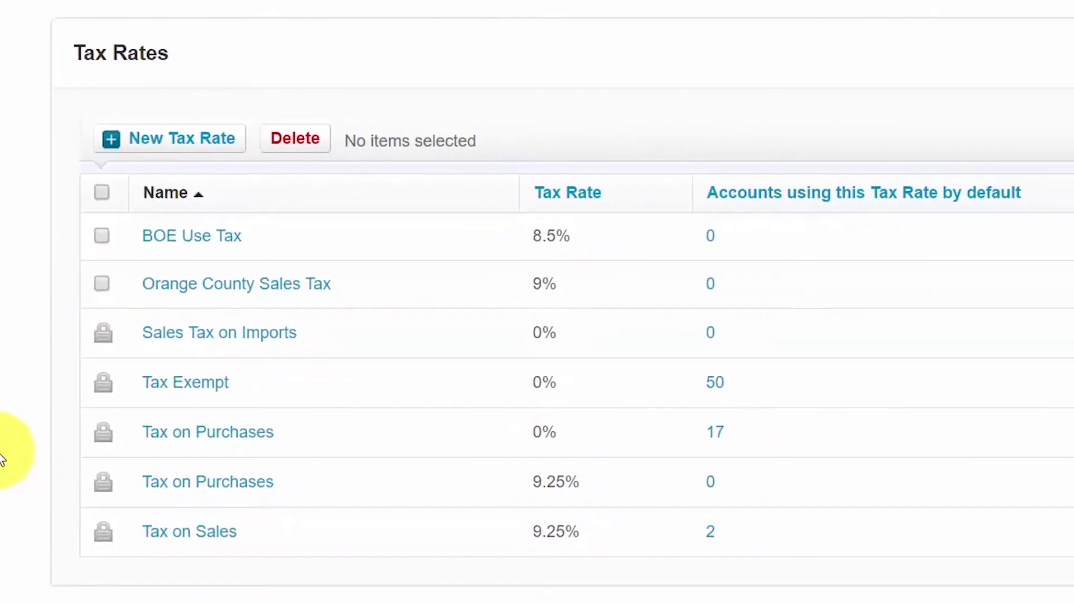
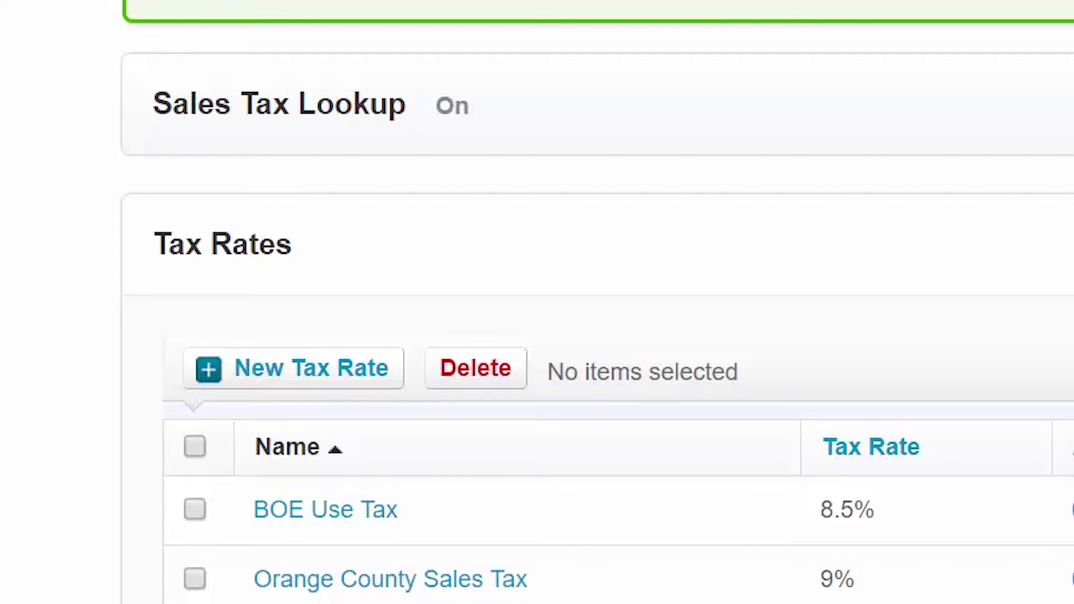
Step: Review the Sales Tax Lookup settings, including the business's physical address and registered states, and close them without saving
scroll(693, 271, up, 5)
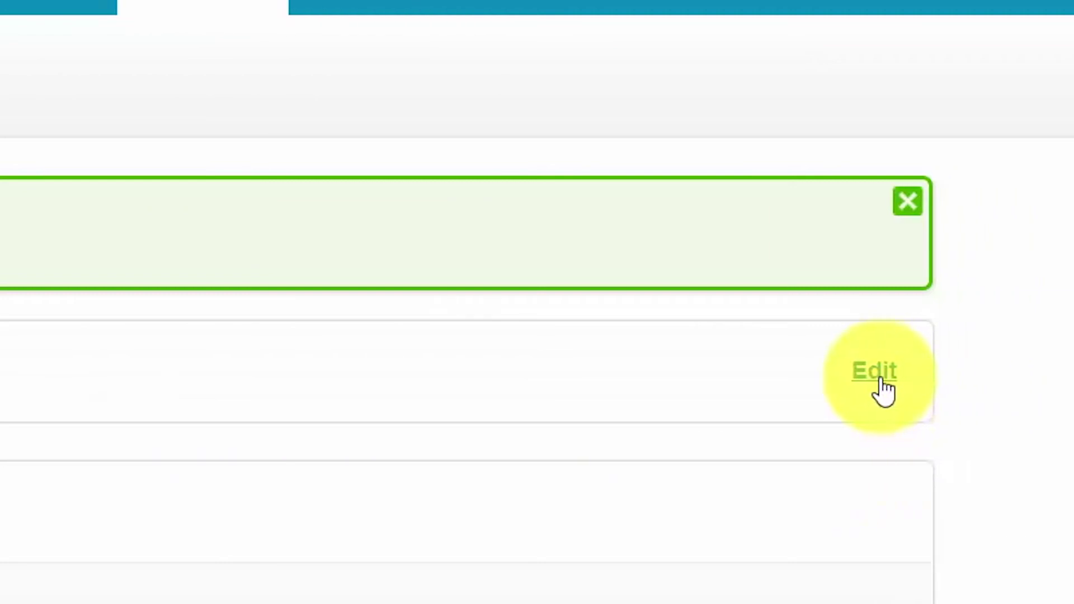
click(881, 380)
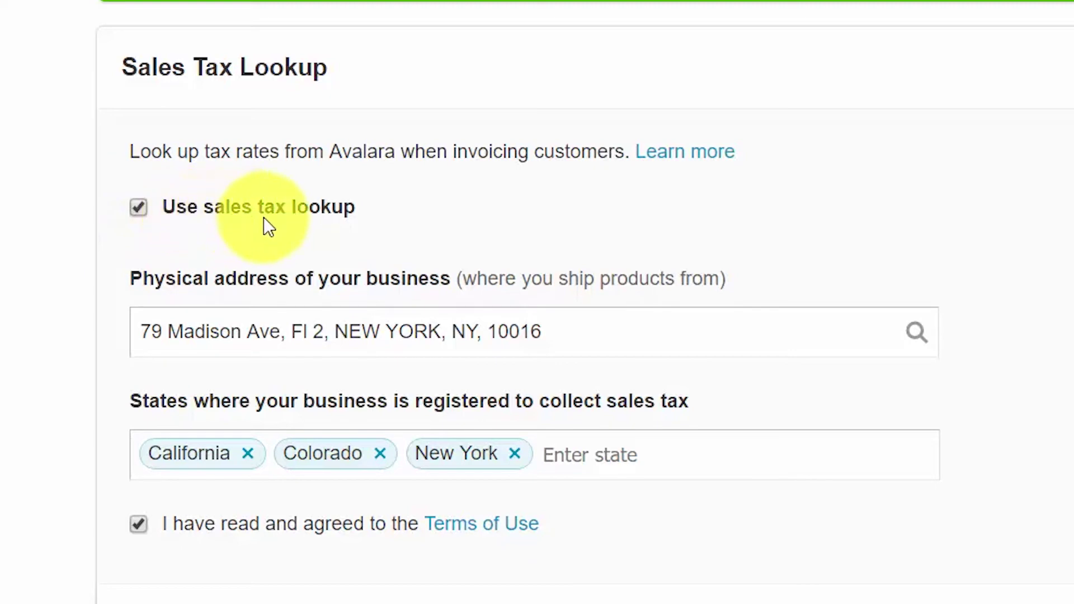
scroll(360, 216, down, 3)
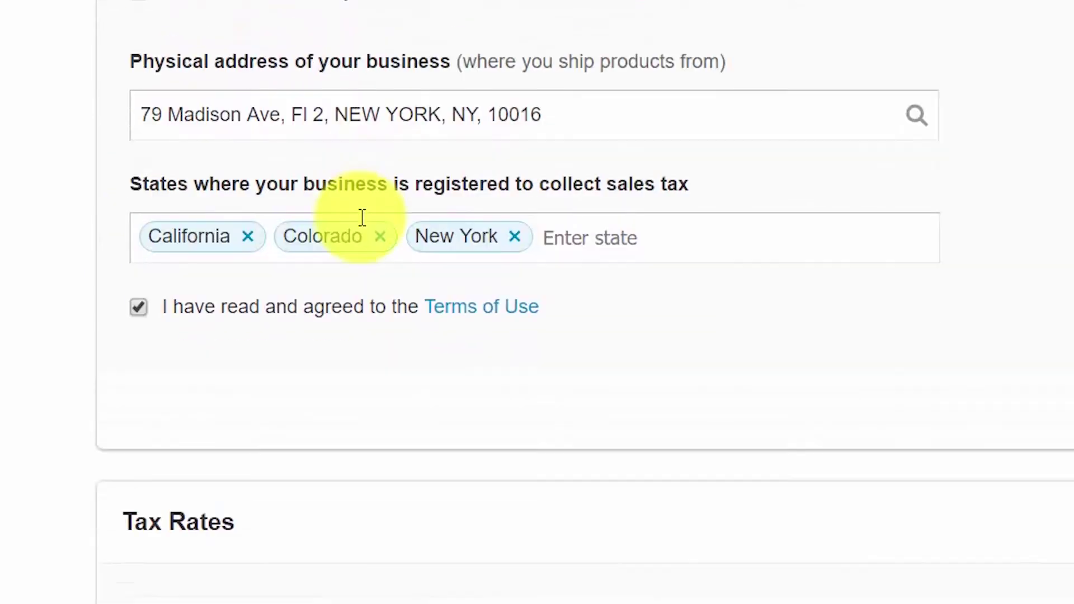
triple_click(624, 114)
drag(537, 115, 300, 112)
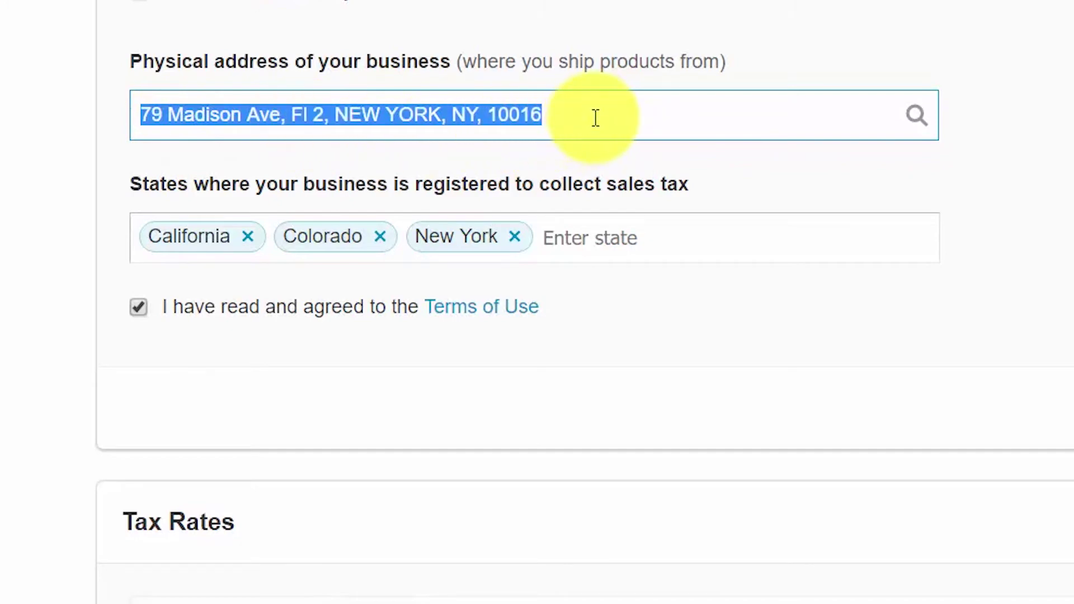
click(725, 79)
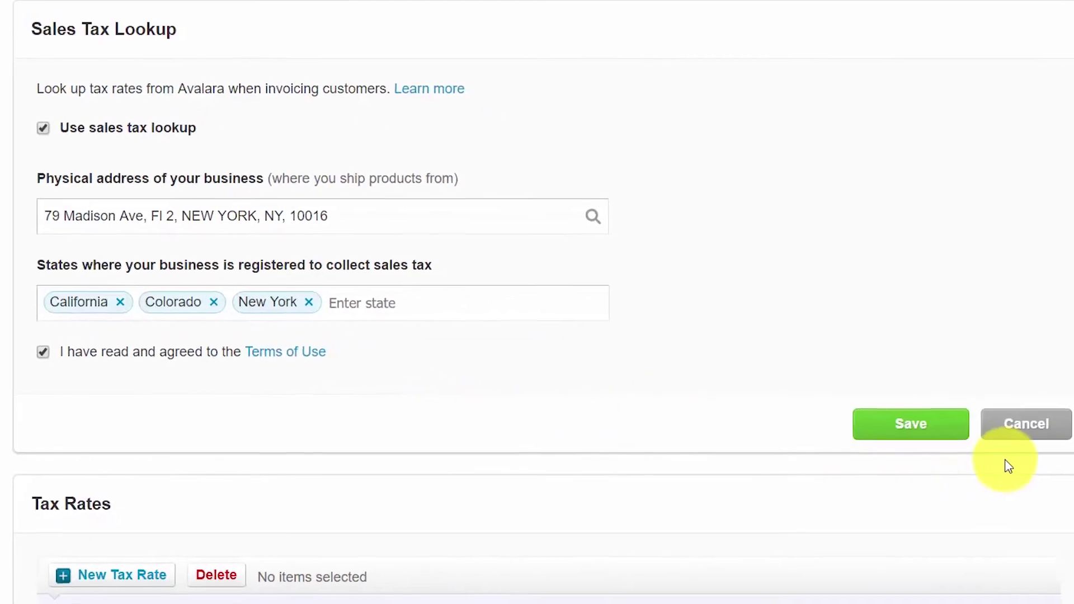
click(1019, 428)
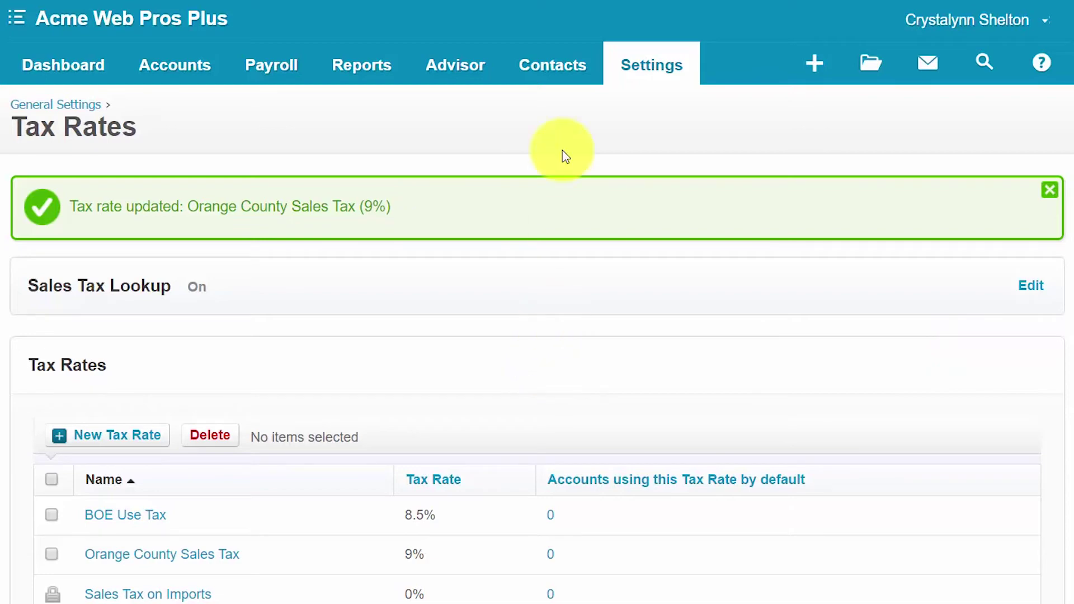
Step: Return to the dashboard and start a new sales invoice
click(71, 75)
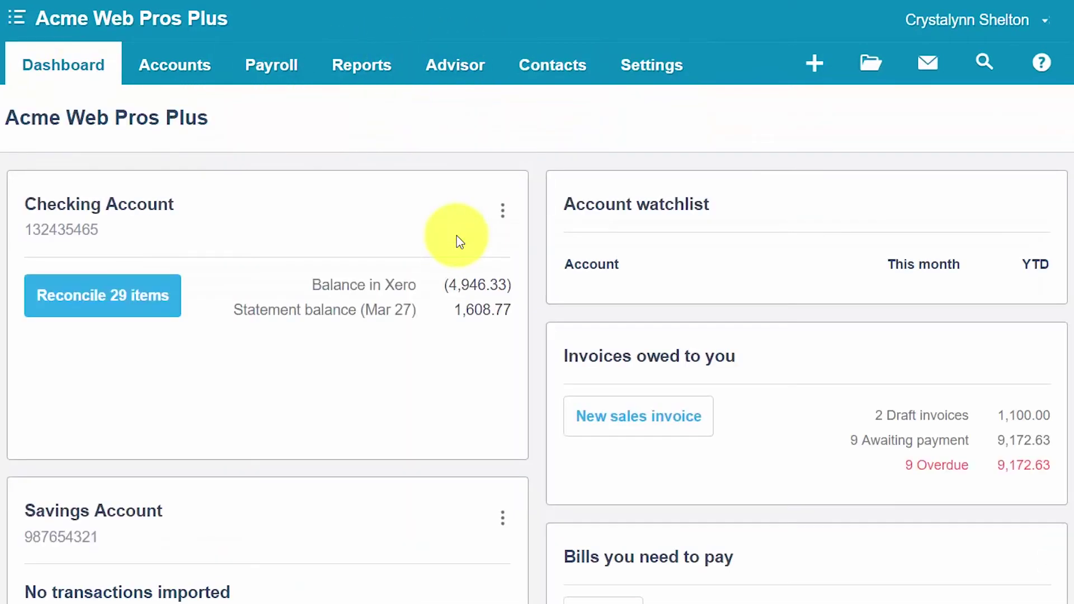
scroll(537, 302, down, 4)
scroll(755, 240, down, 1)
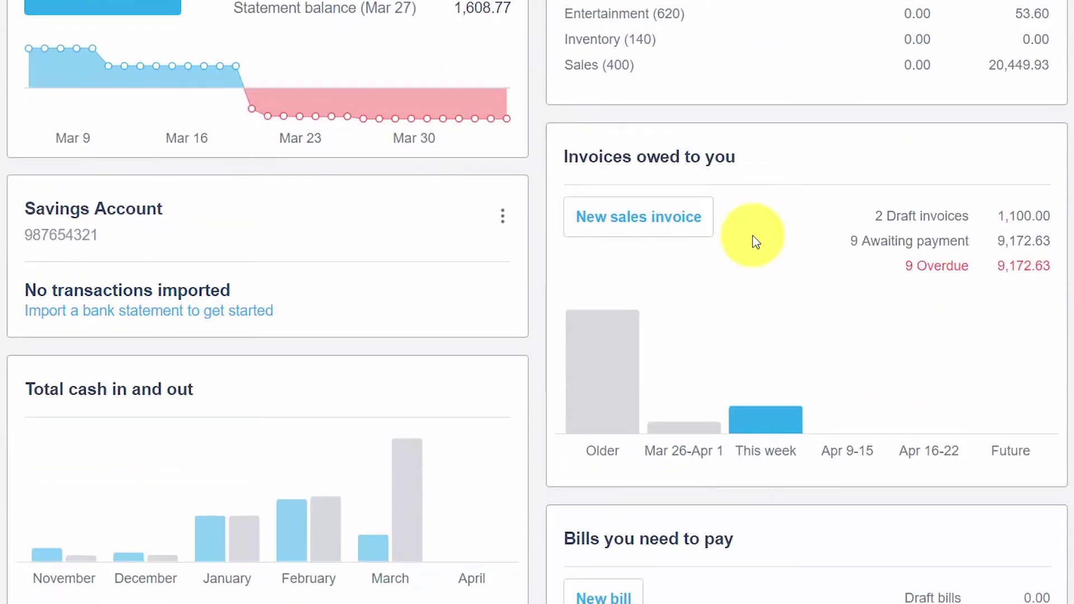
click(643, 235)
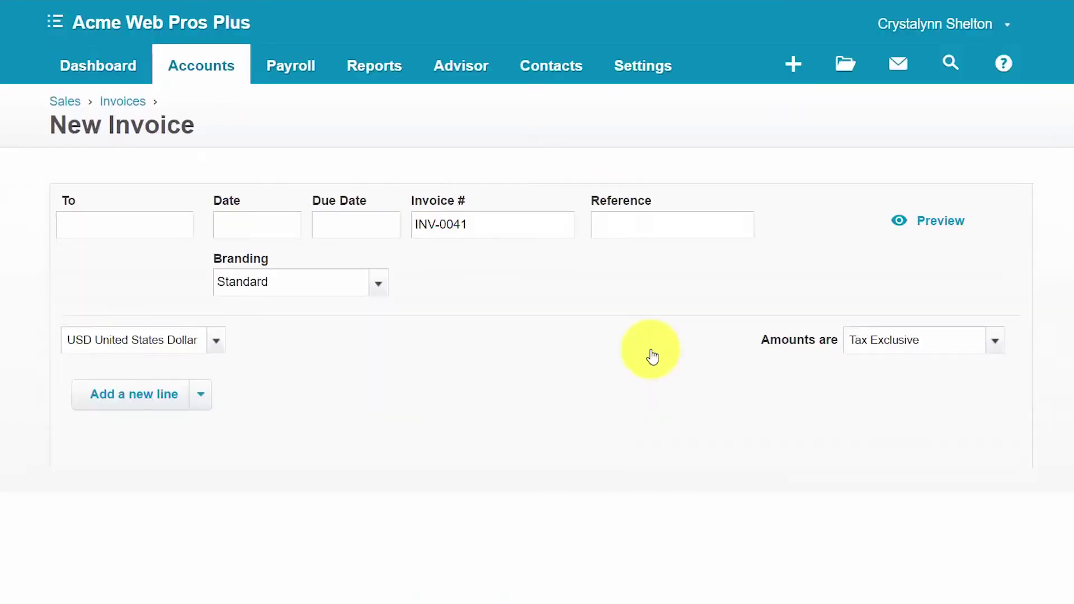
Step: Set ABC Furniture as the invoice recipient and accept the invoice date of Apr 6, 2017
click(87, 226)
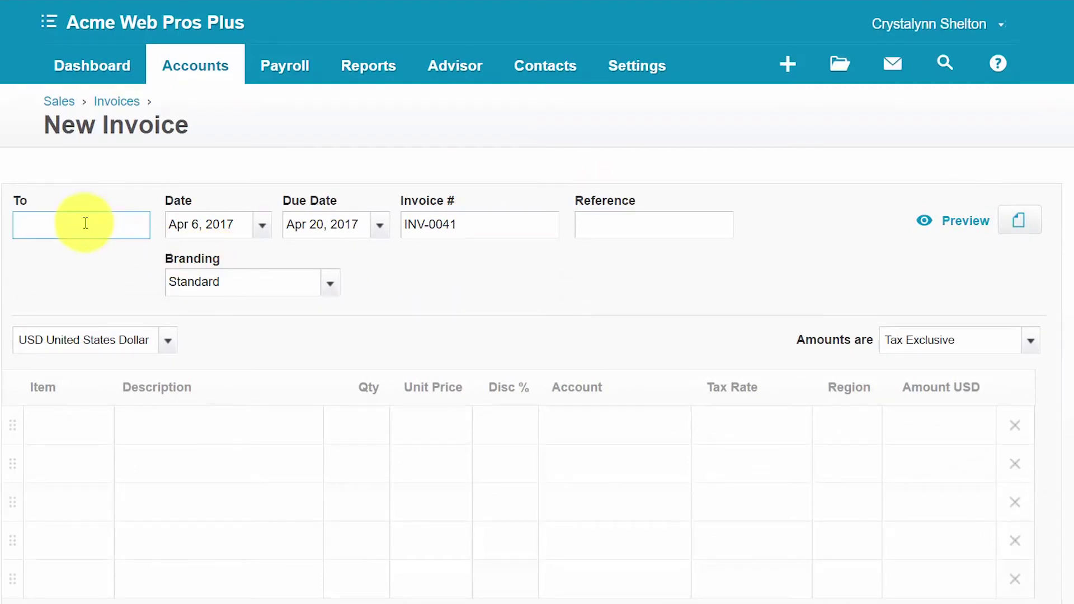
text(c)
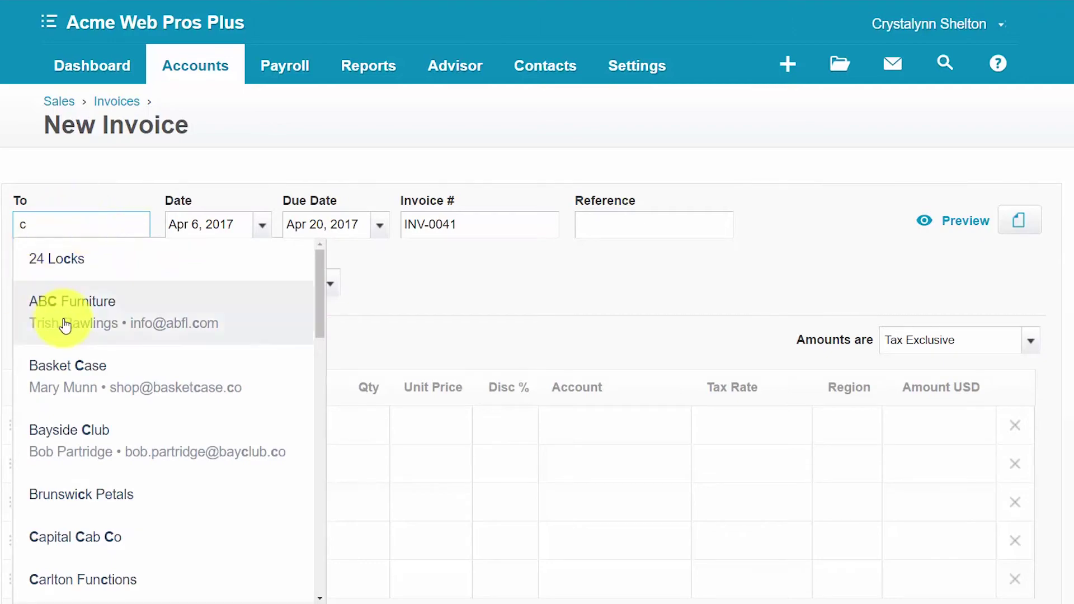
click(31, 323)
key(Tab)
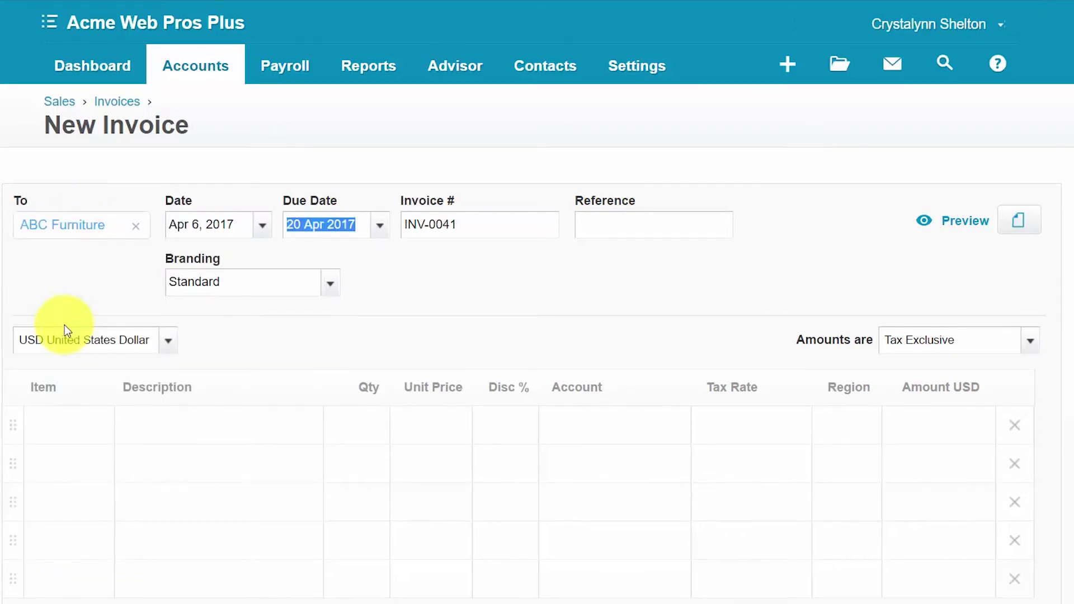
Step: Accept the due date of Apr 20, 2017 and add the item "BOOK: Fish out of Water: Finding Your Brand" to the first invoice line
key(Tab)
click(95, 429)
click(95, 428)
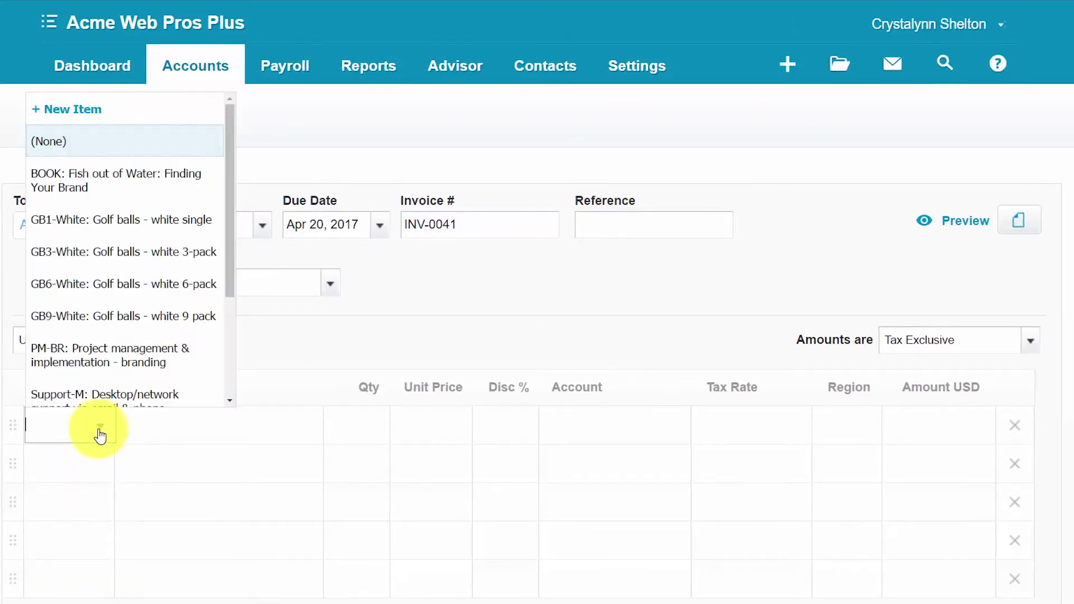
click(89, 187)
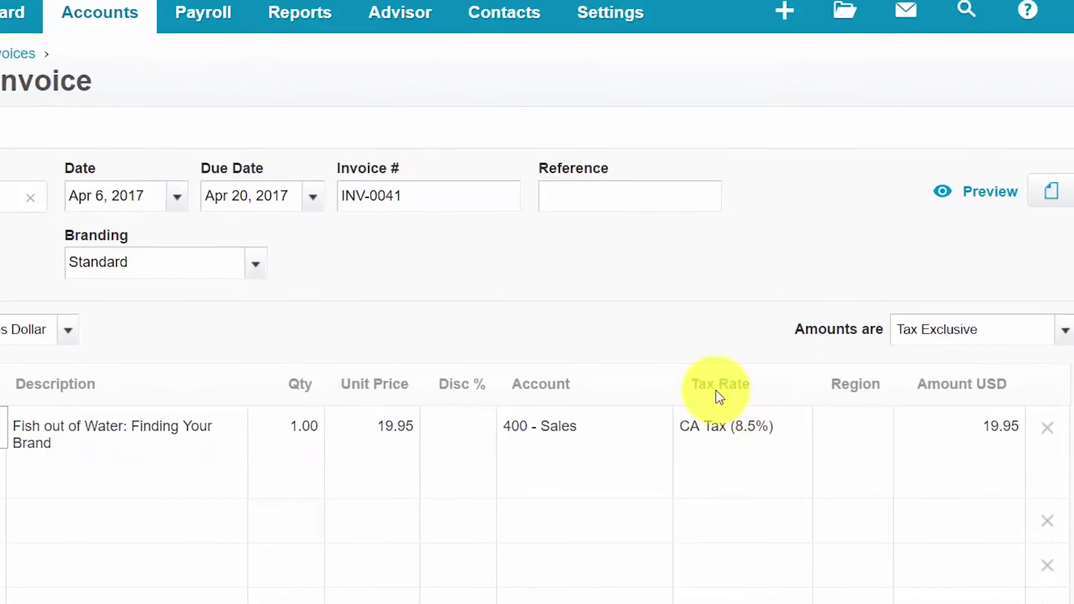
Step: Start a tax rate lookup for the book line on the invoice
click(794, 436)
click(792, 436)
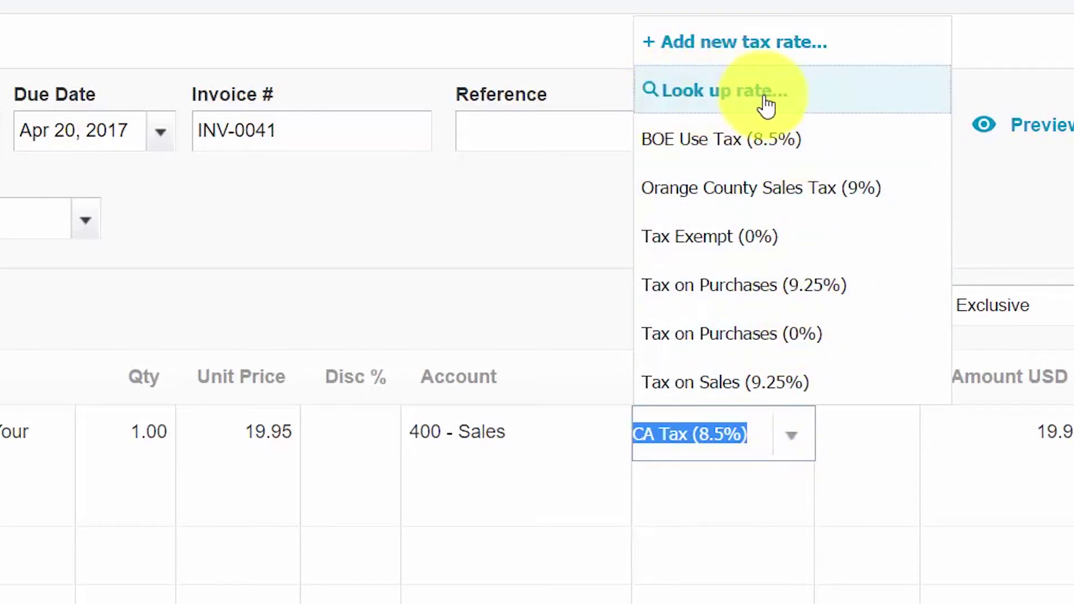
click(706, 102)
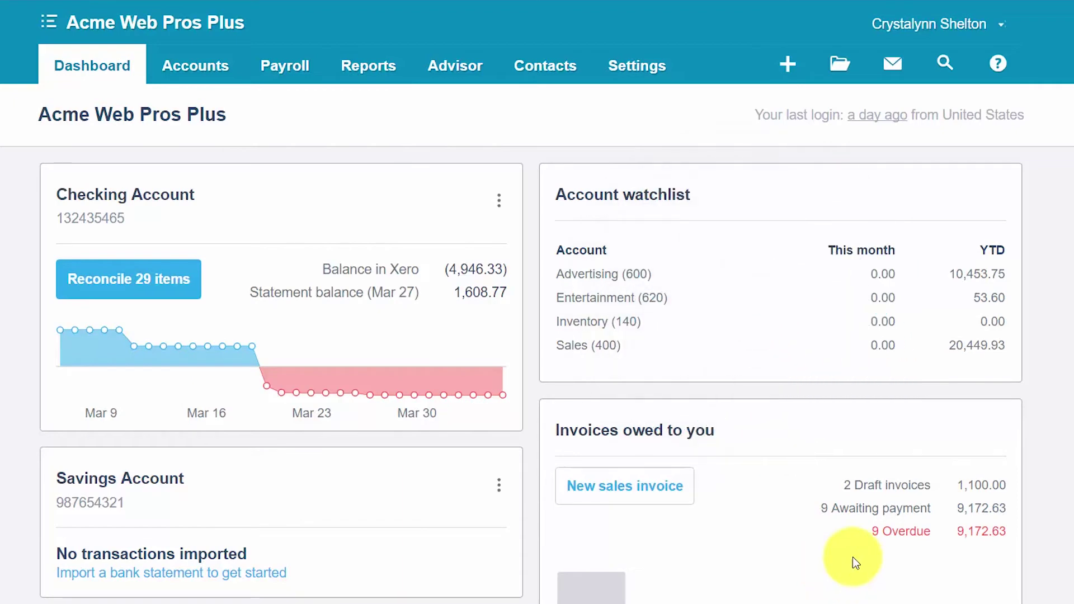
Step: Open the Sales Tax Report from the full list of reports
click(352, 72)
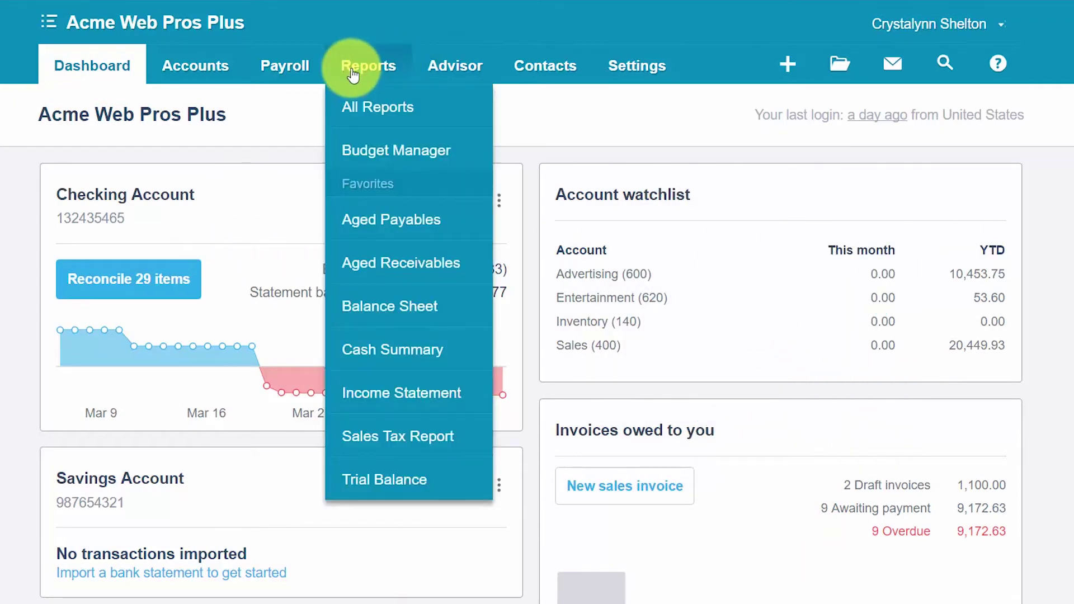
click(361, 109)
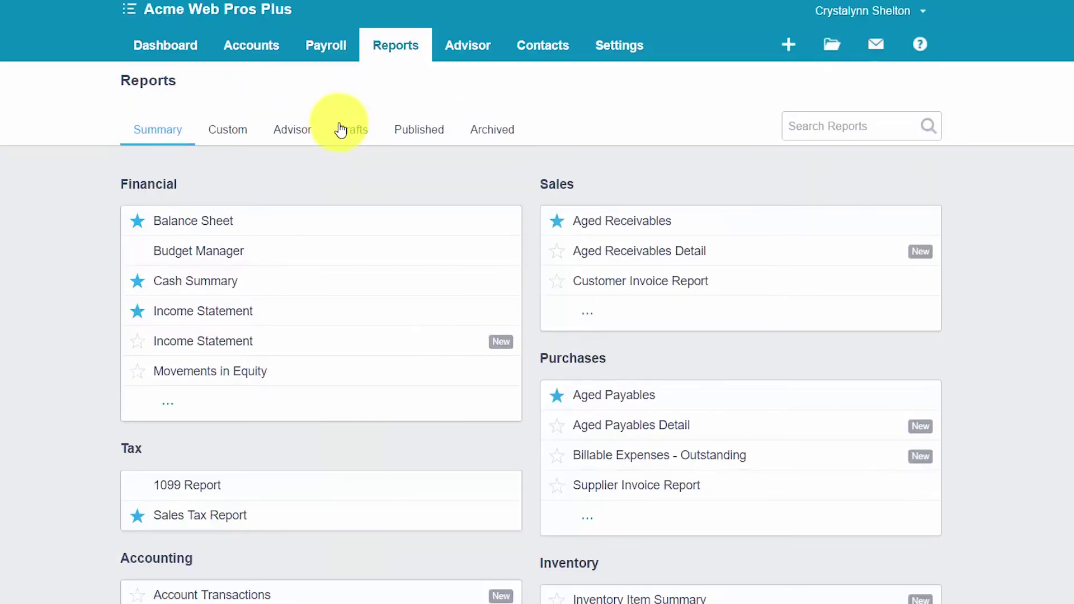
scroll(251, 425, down, 3)
scroll(132, 343, down, 2)
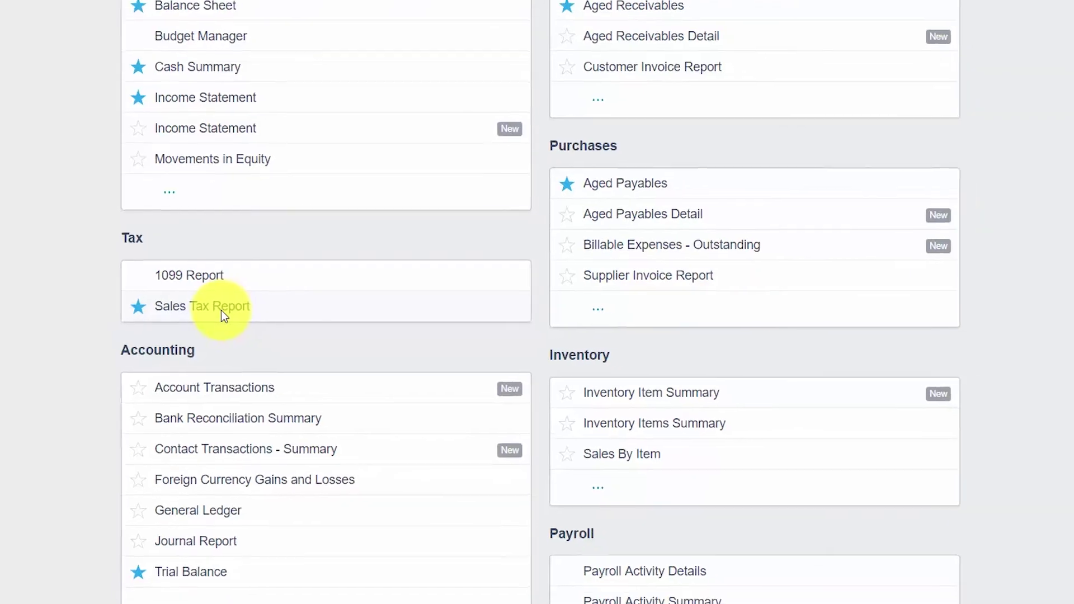
click(221, 311)
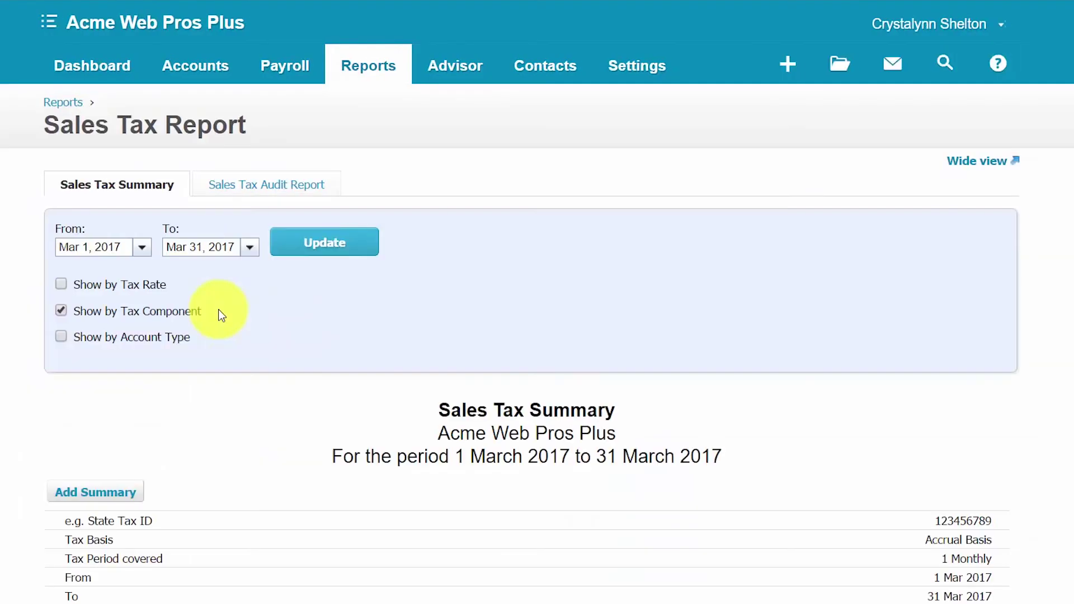
click(142, 248)
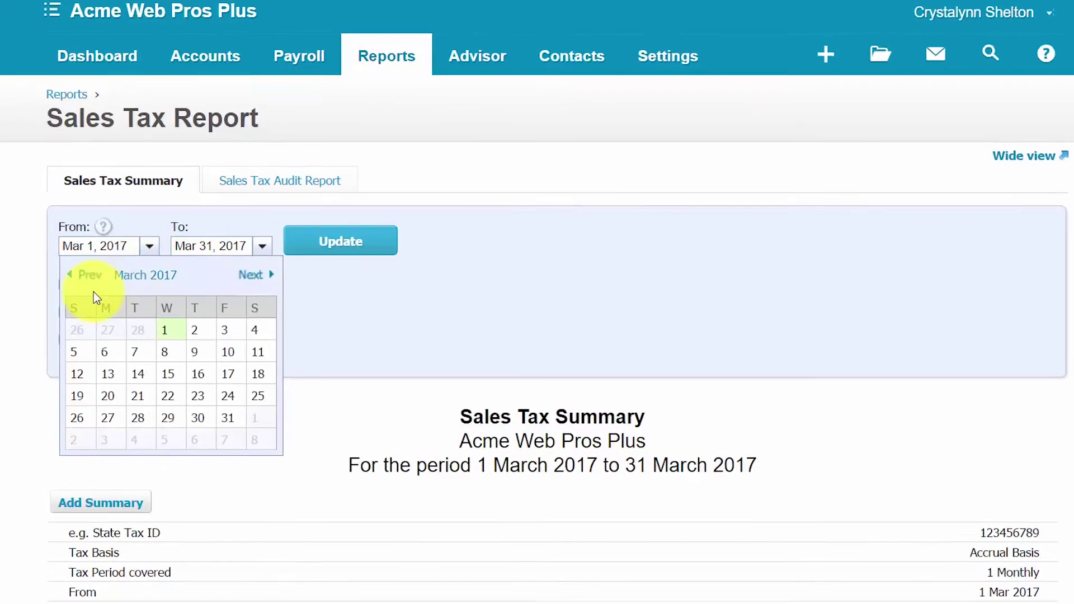
click(73, 275)
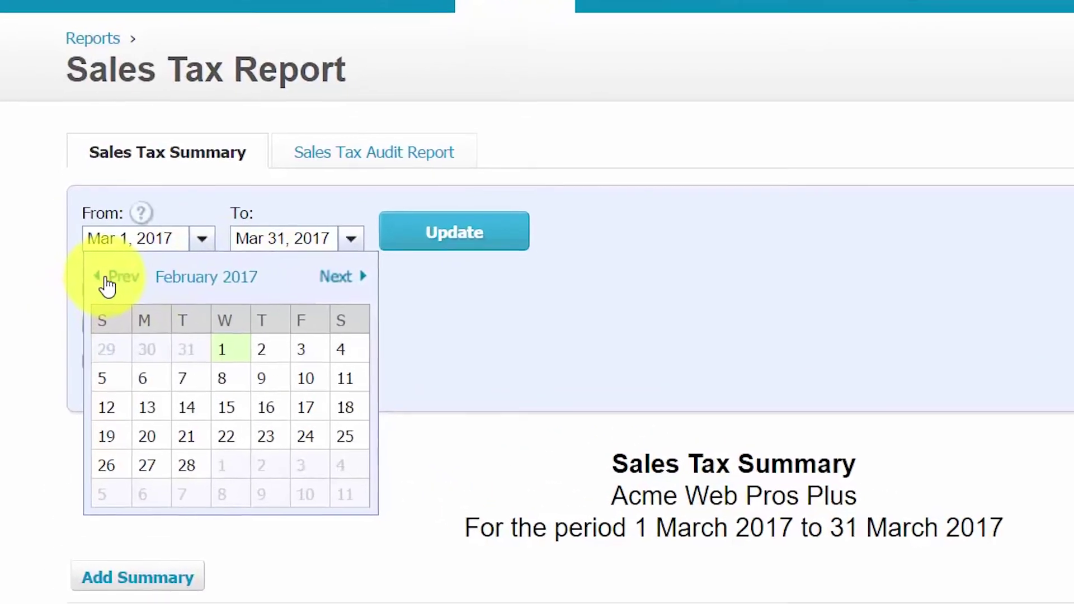
click(107, 278)
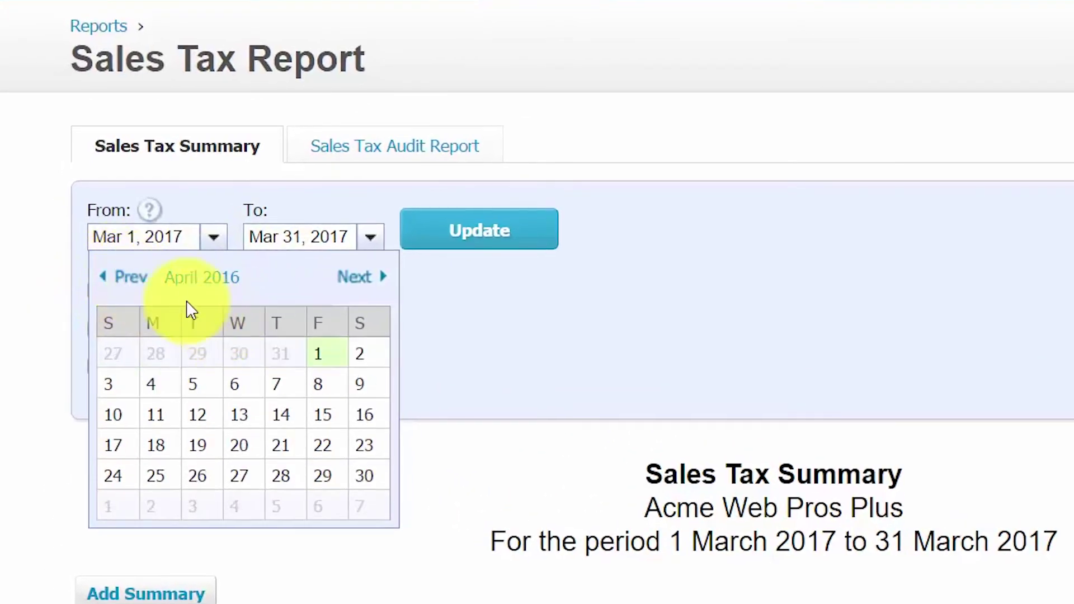
click(213, 237)
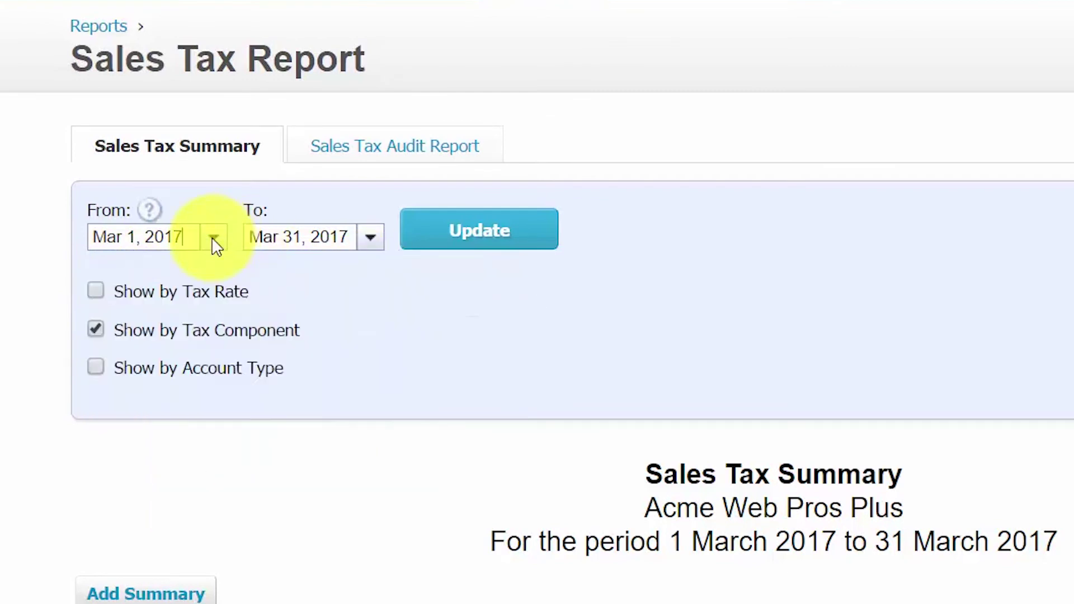
Step: Set the report's start date to Jan 1, 2017 and update the Sales Tax Summary
click(213, 237)
click(137, 277)
click(137, 277)
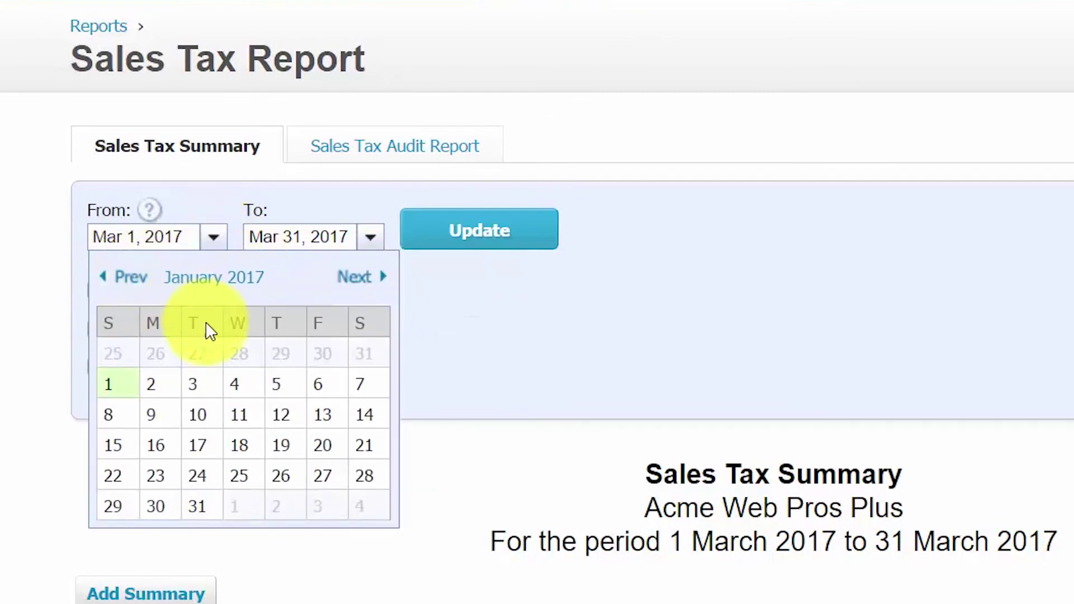
click(132, 382)
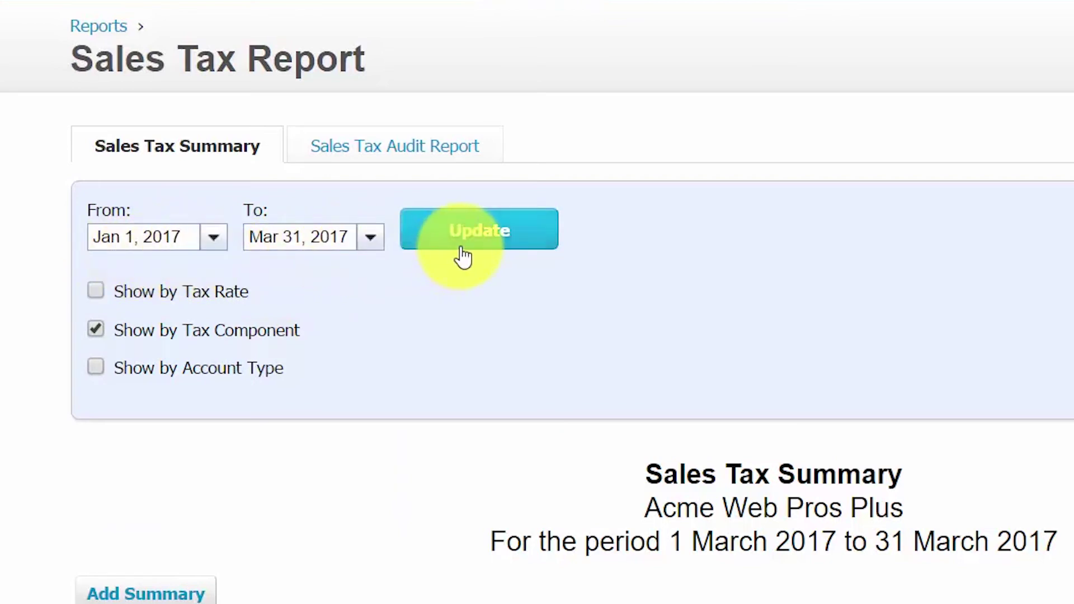
click(558, 255)
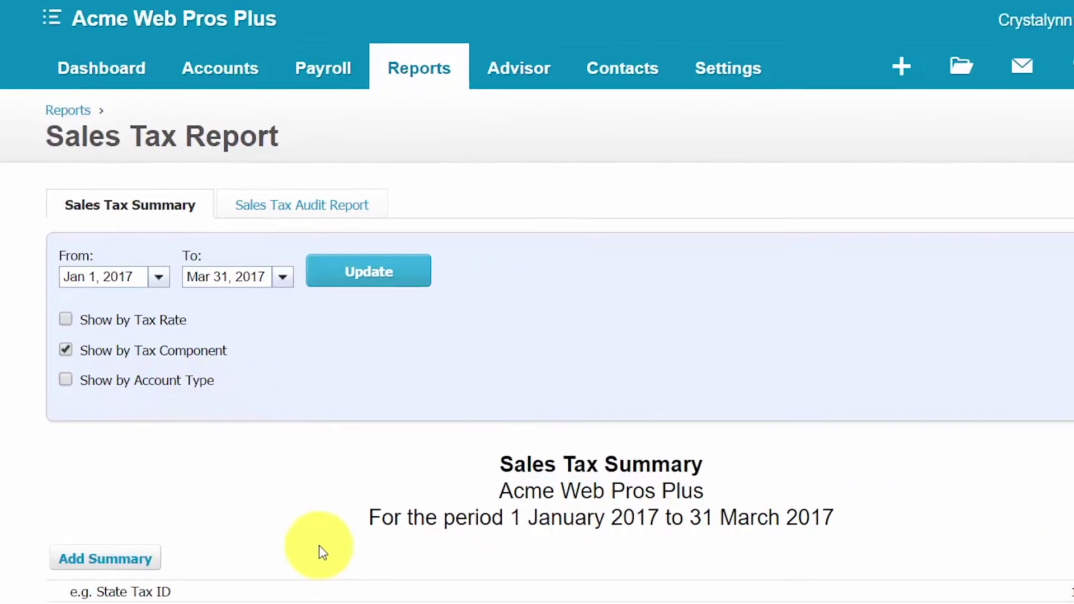
Step: Review the Sales Tax Summary by tax component and its available export formats
scroll(319, 545, down, 3)
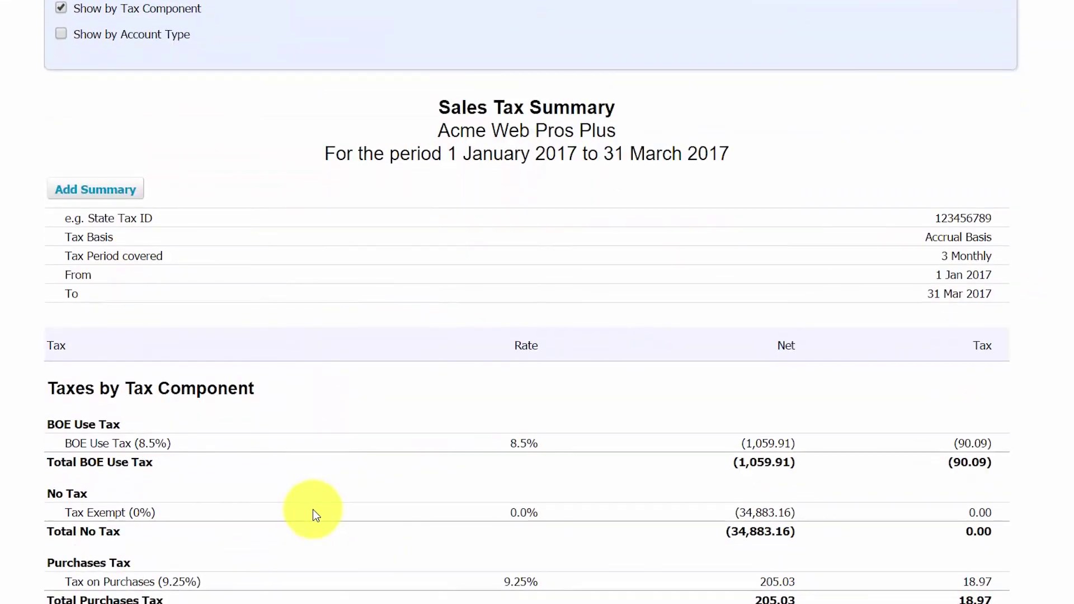
scroll(317, 514, down, 1)
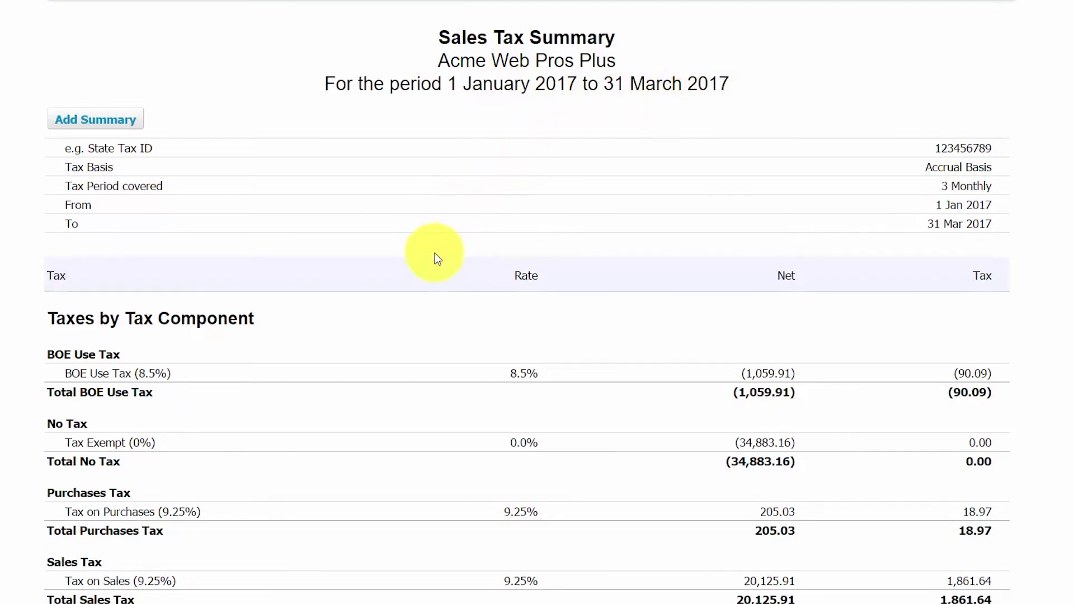
scroll(430, 255, down, 3)
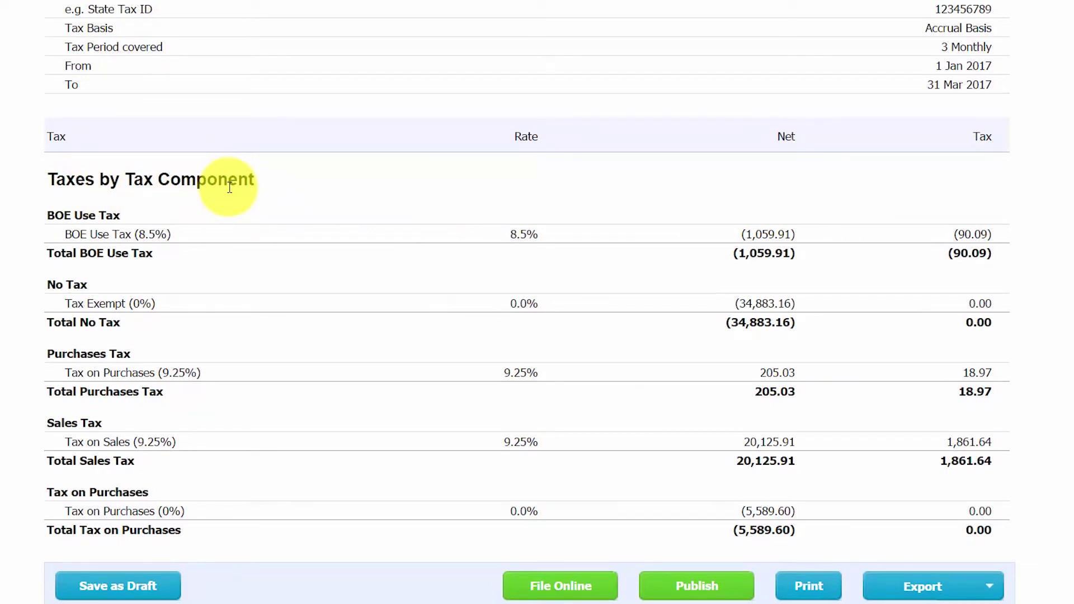
scroll(229, 188, down, 1)
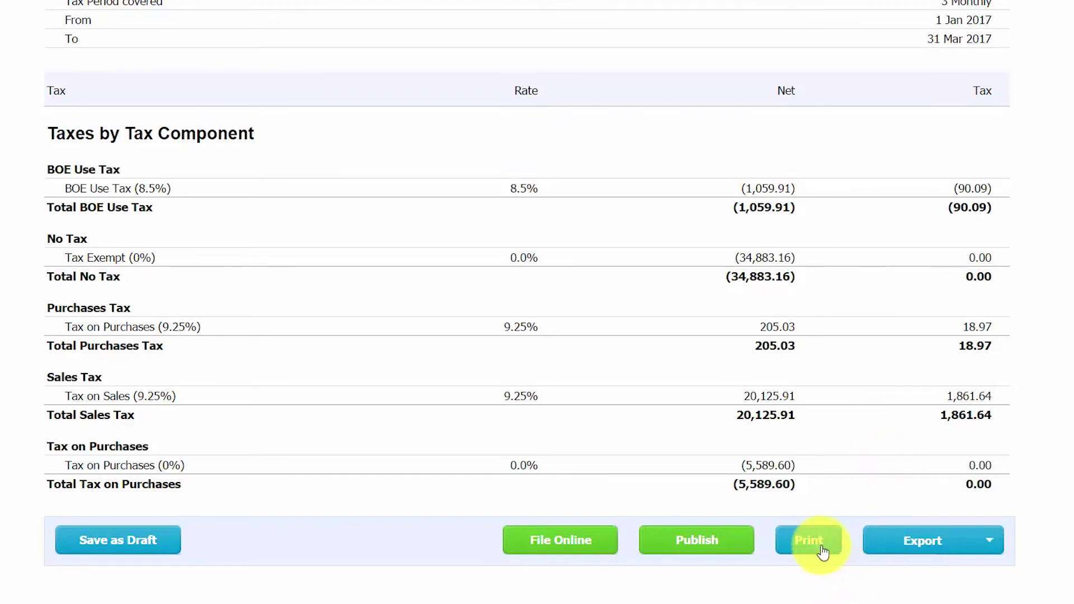
click(987, 549)
scroll(966, 556, down, 2)
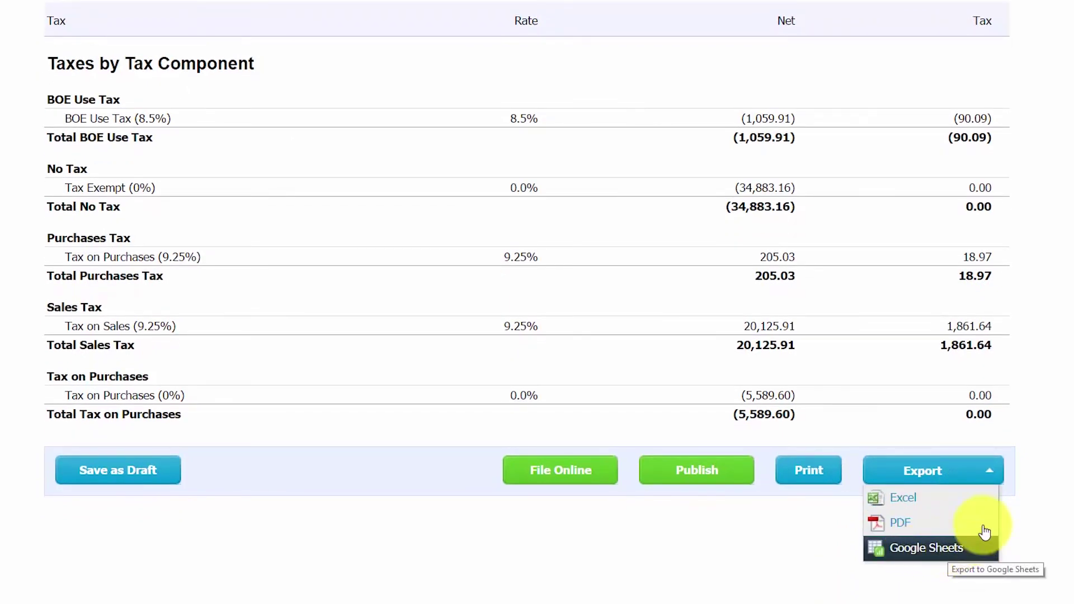
scroll(1045, 478, up, 3)
scroll(1046, 478, up, 6)
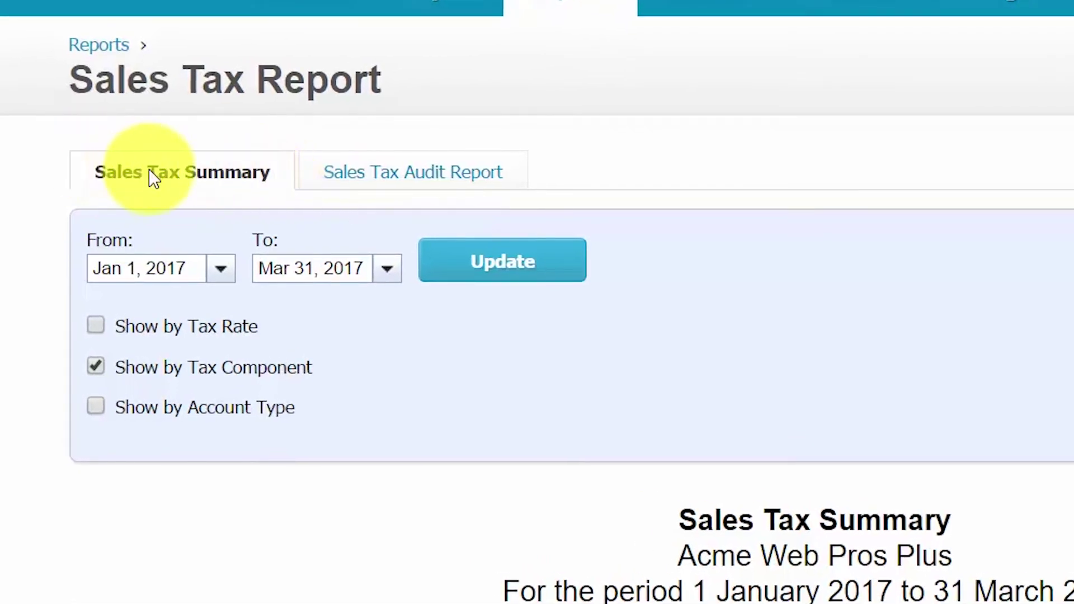
Step: Examine the Sales Tax Audit Report's transactions by tax rate and its export formats, and return to the Sales Tax Summary
click(378, 170)
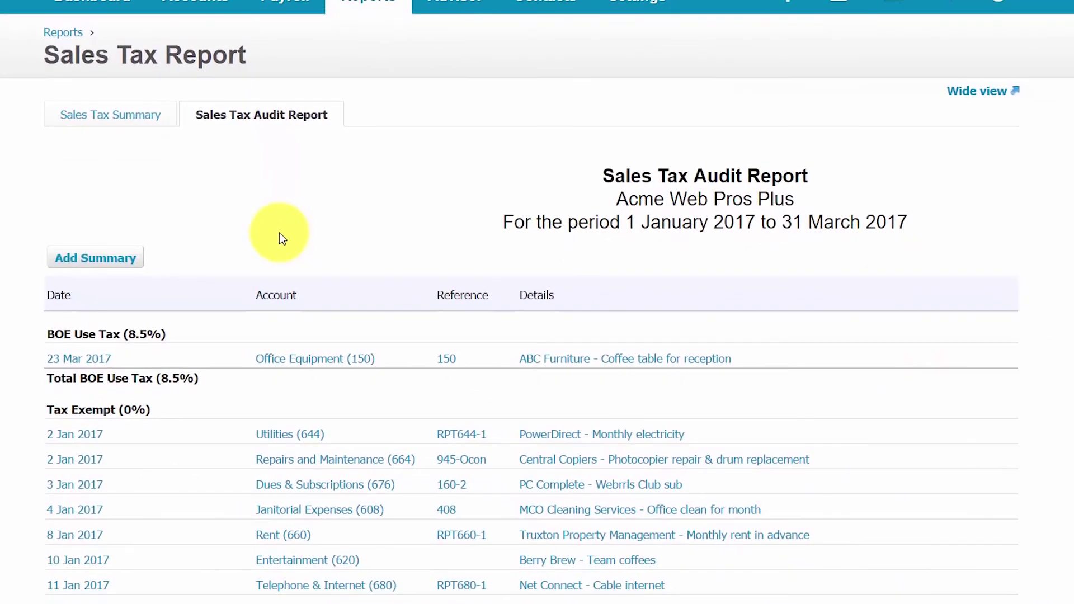
scroll(280, 233, down, 2)
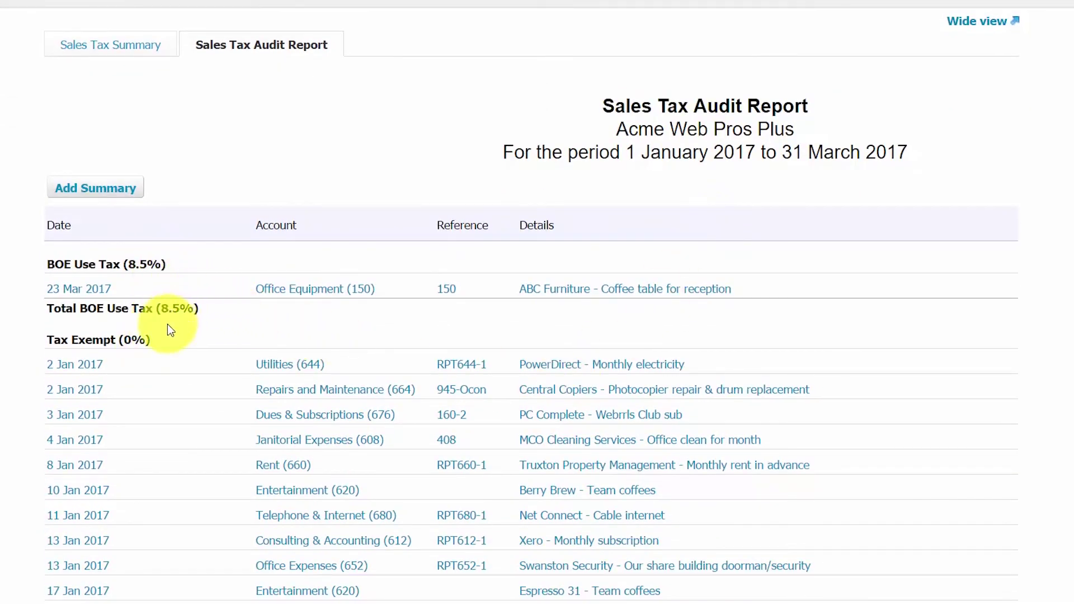
scroll(171, 330, down, 8)
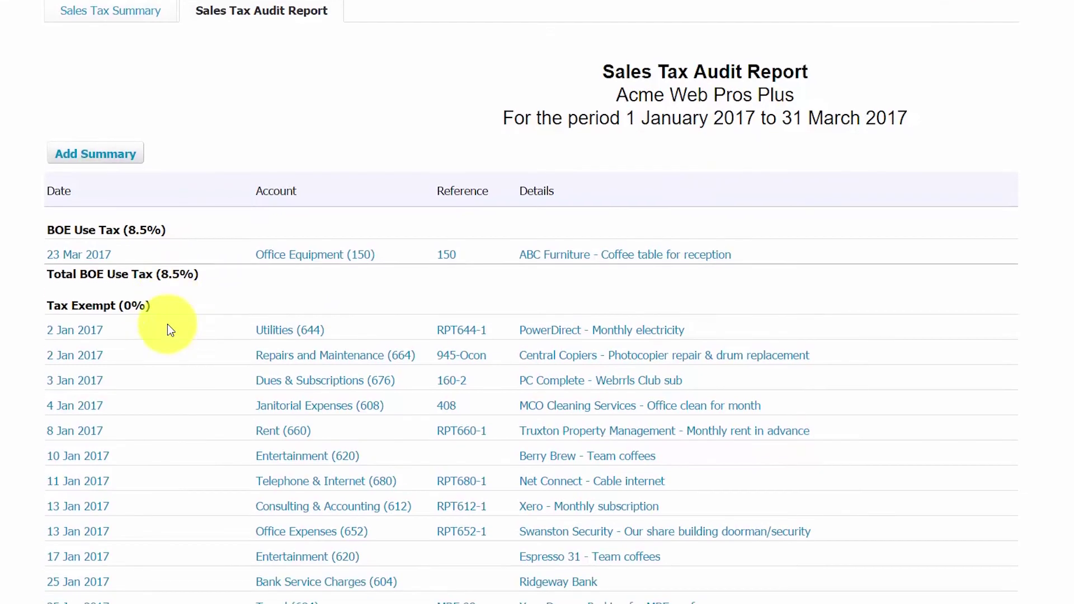
scroll(146, 452, down, 3)
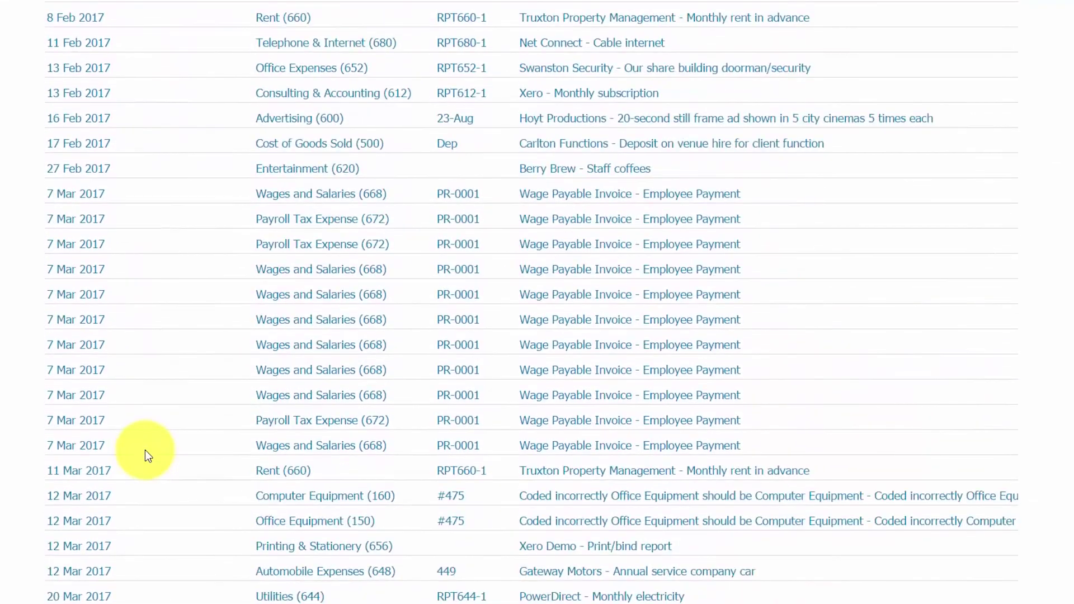
scroll(705, 512, down, 10)
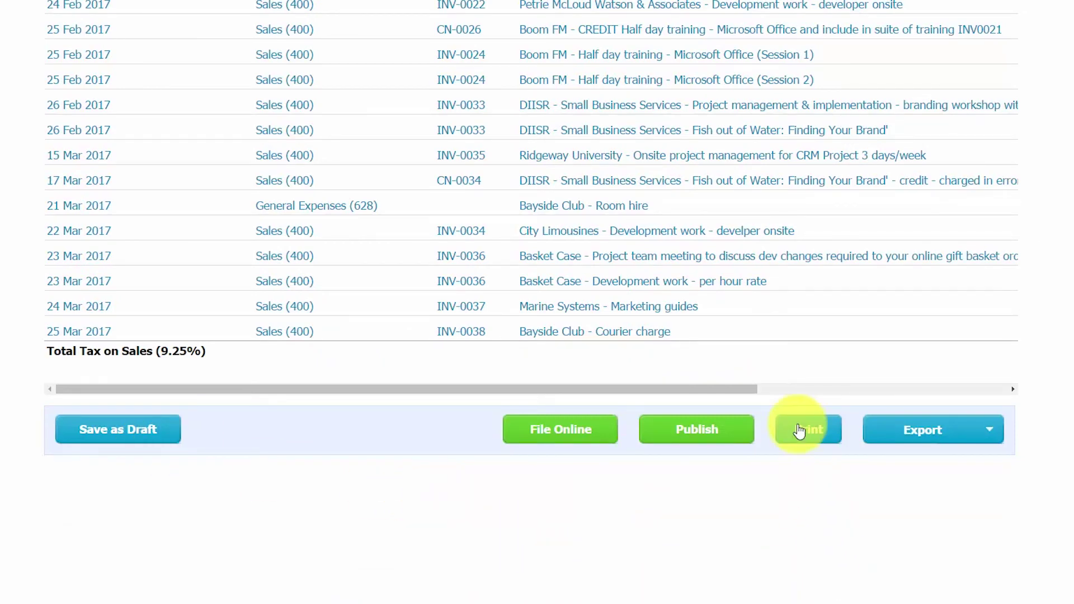
click(982, 436)
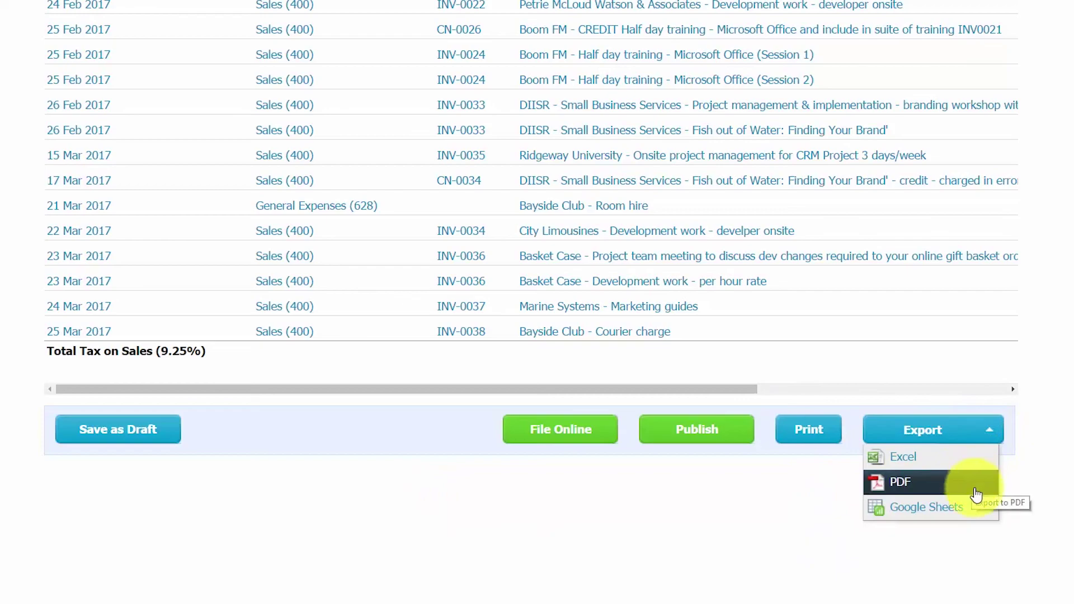
click(1065, 462)
scroll(1066, 462, up, 20)
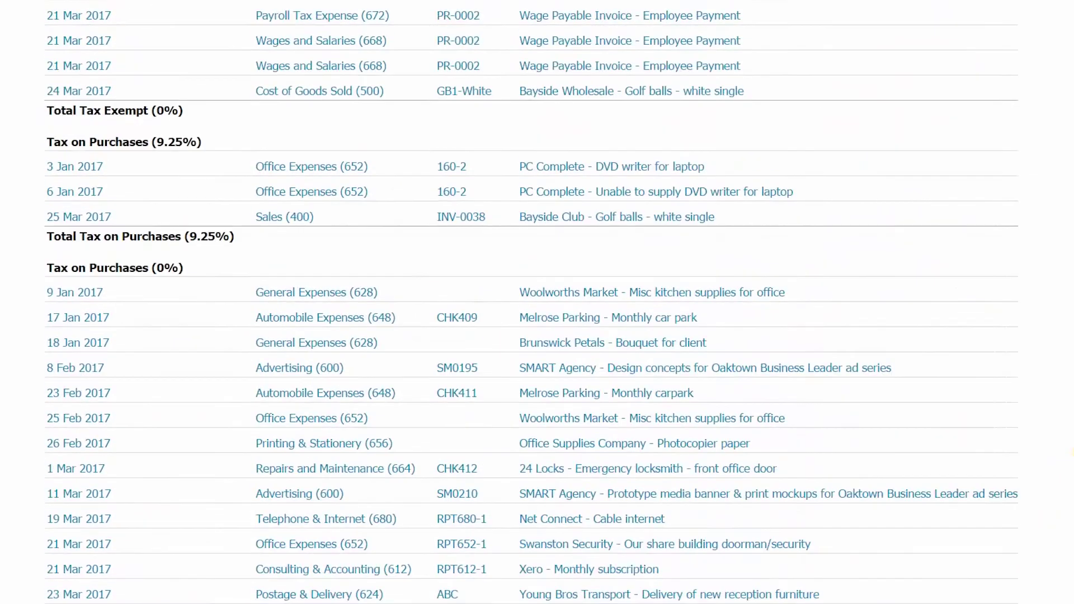
scroll(1065, 414, up, 20)
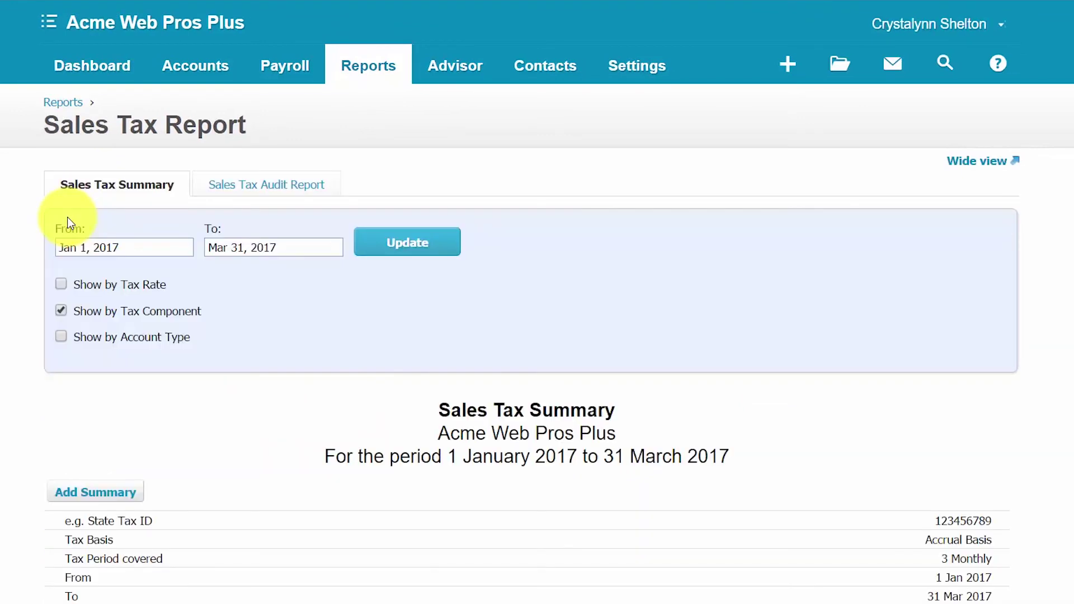
Step: Start filing the sales tax report online, continue to the Avalara site and choose the option for merchants
scroll(311, 490, down, 3)
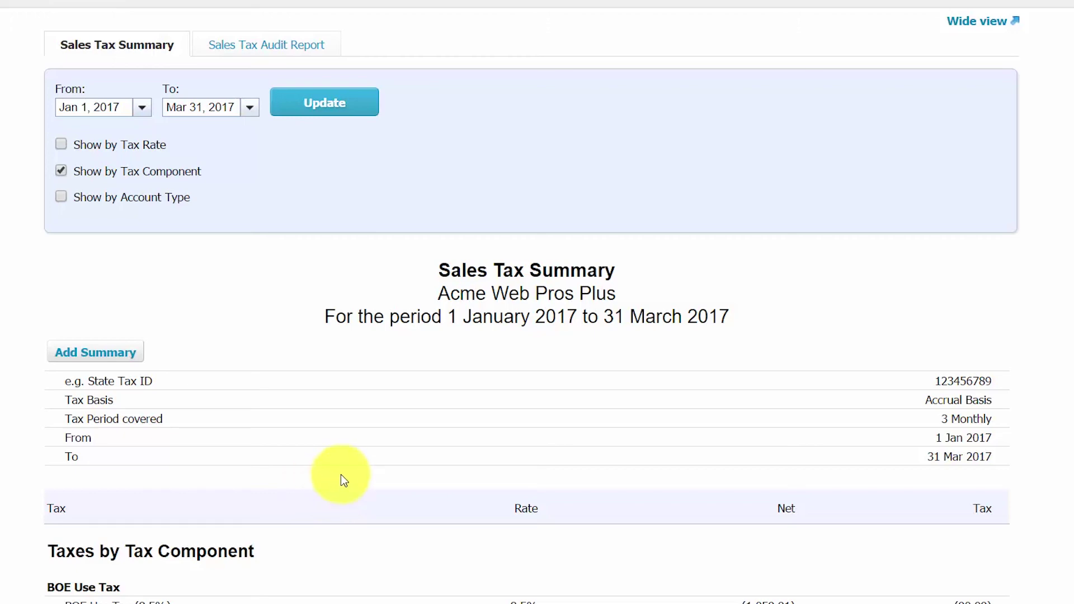
scroll(341, 474, down, 10)
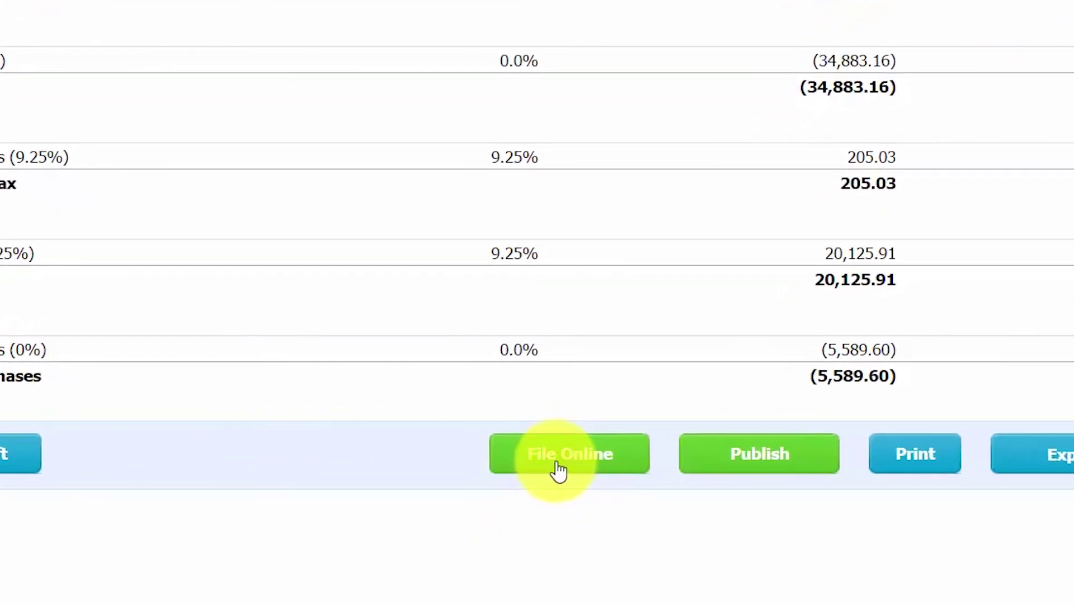
click(558, 471)
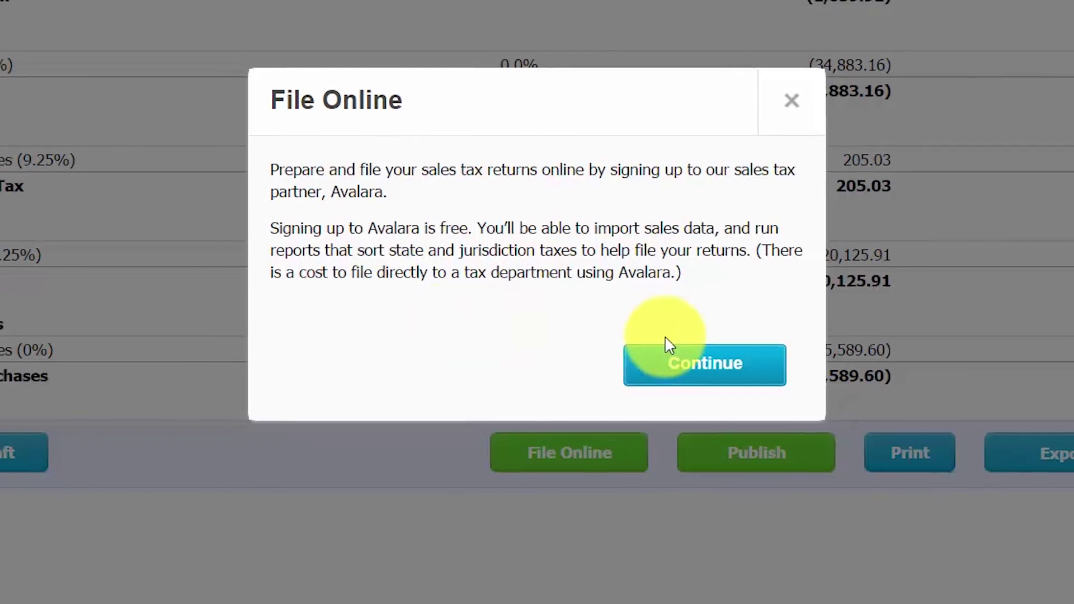
click(714, 367)
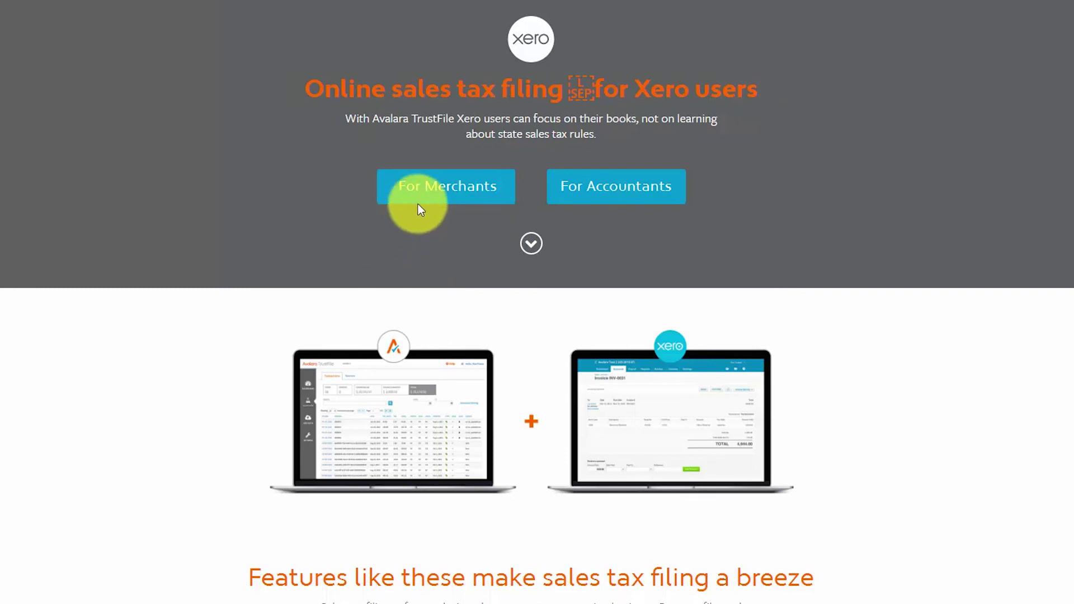
click(447, 197)
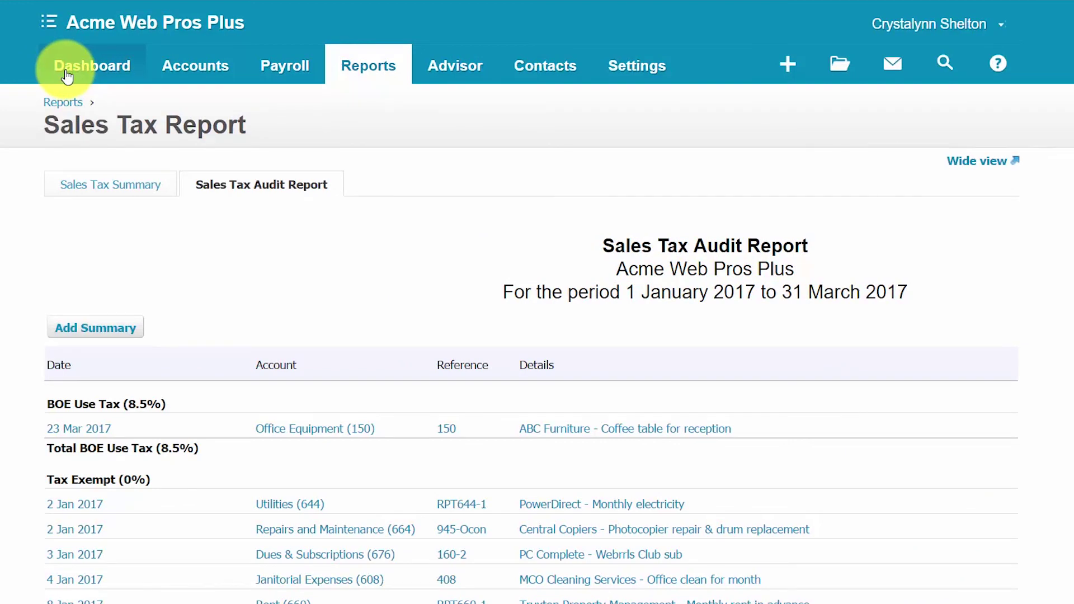
Step: Return to the dashboard from the Sales Tax Audit Report
click(66, 71)
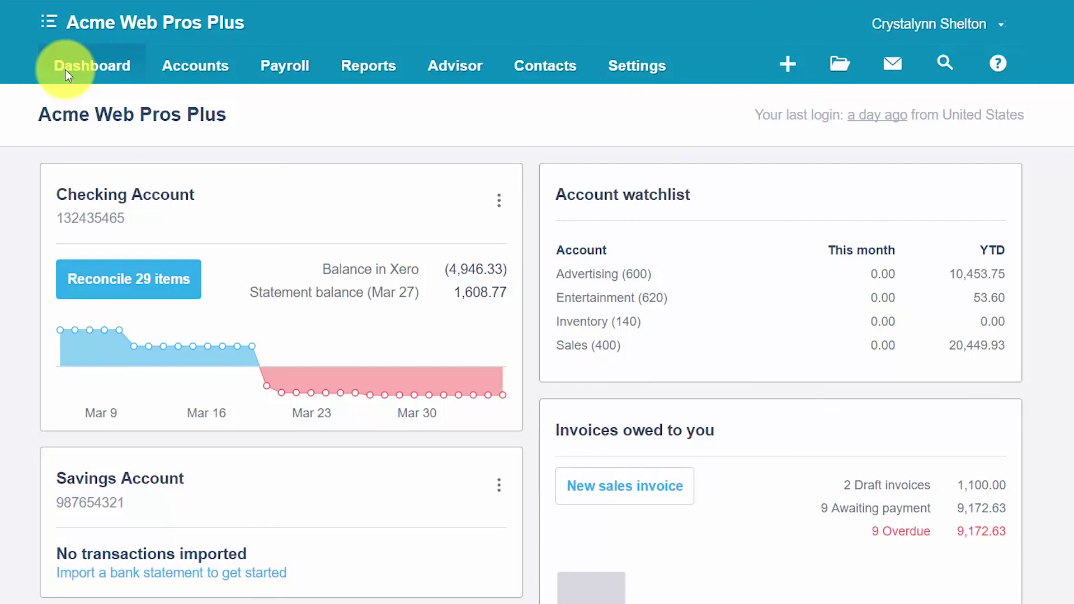
click(68, 75)
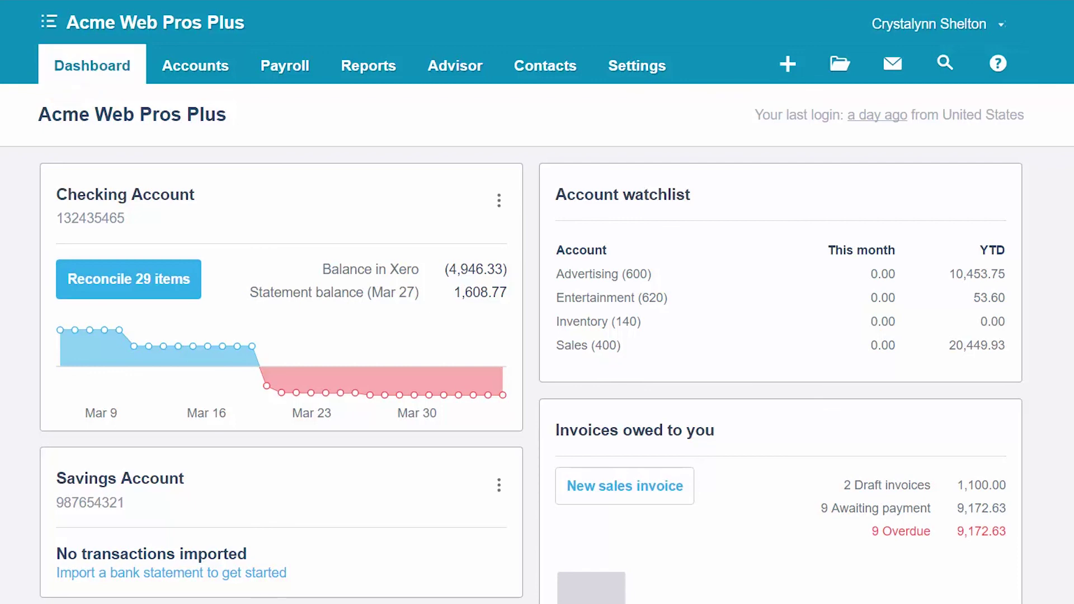